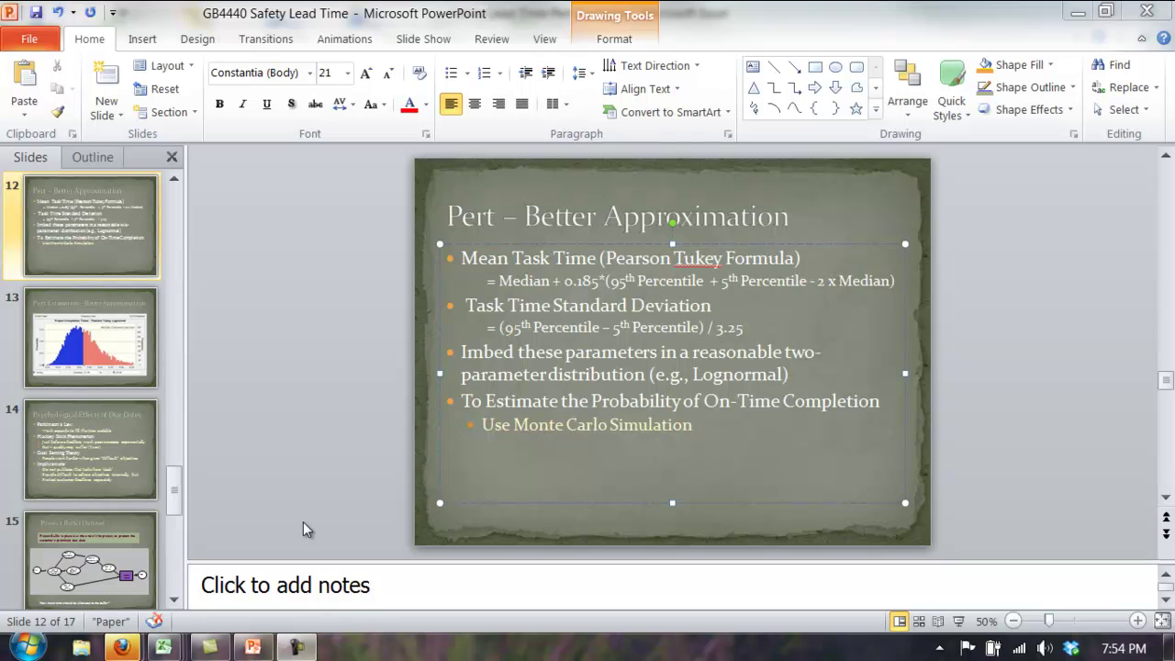
- Switch to the Safety Lead Time Pert Example workbook in Excel and review the task descriptions and predecessors
mouse_move(165, 649)
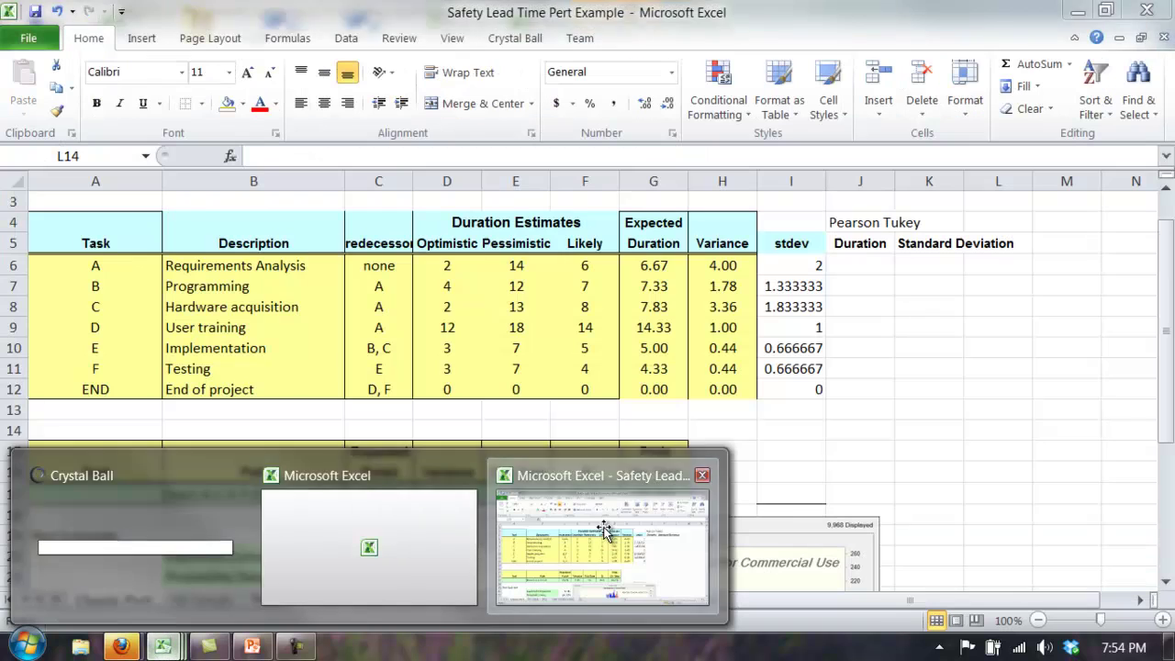
click(604, 529)
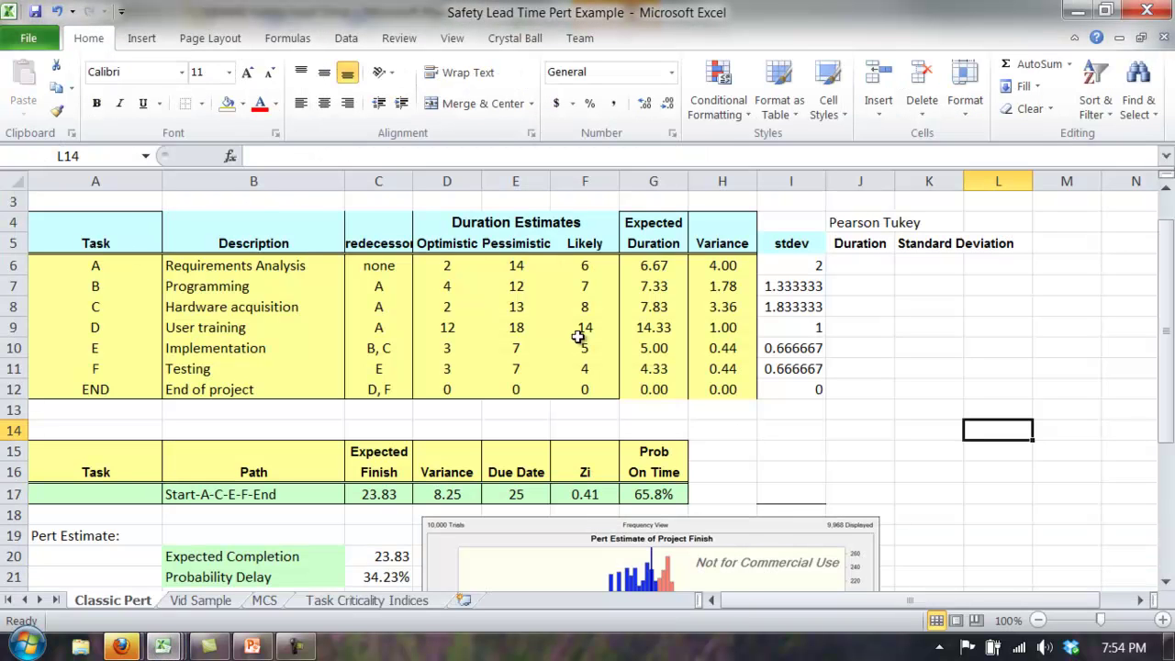
click(278, 265)
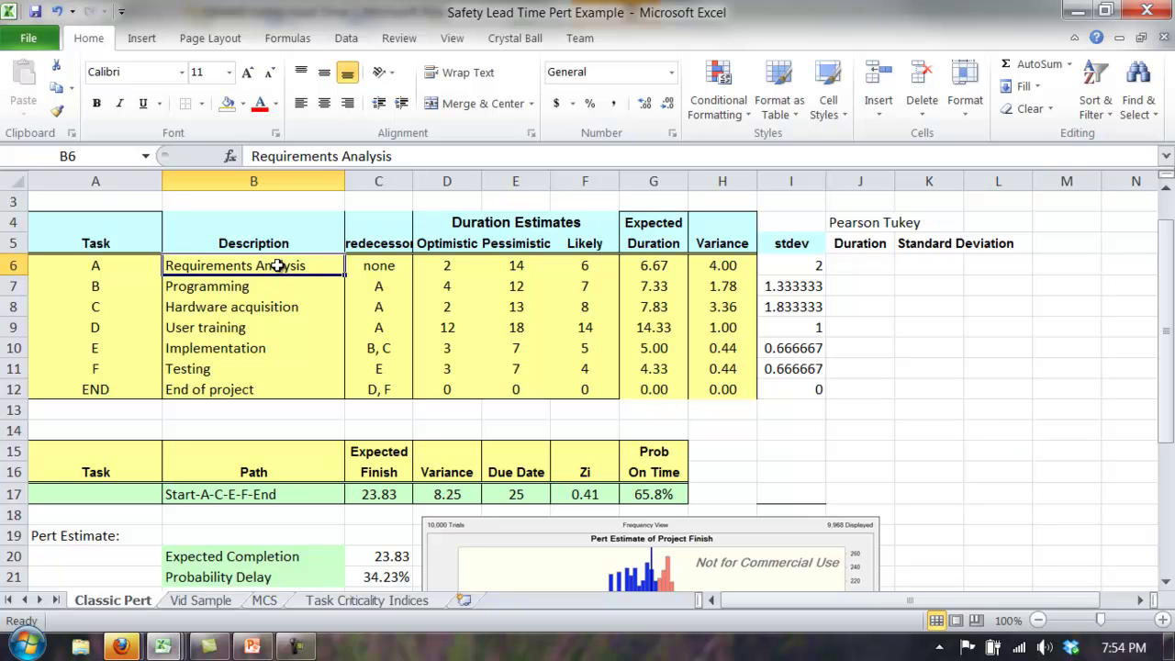
key(Down)
key(Down)
key(Down)
key(Down)
key(Down)
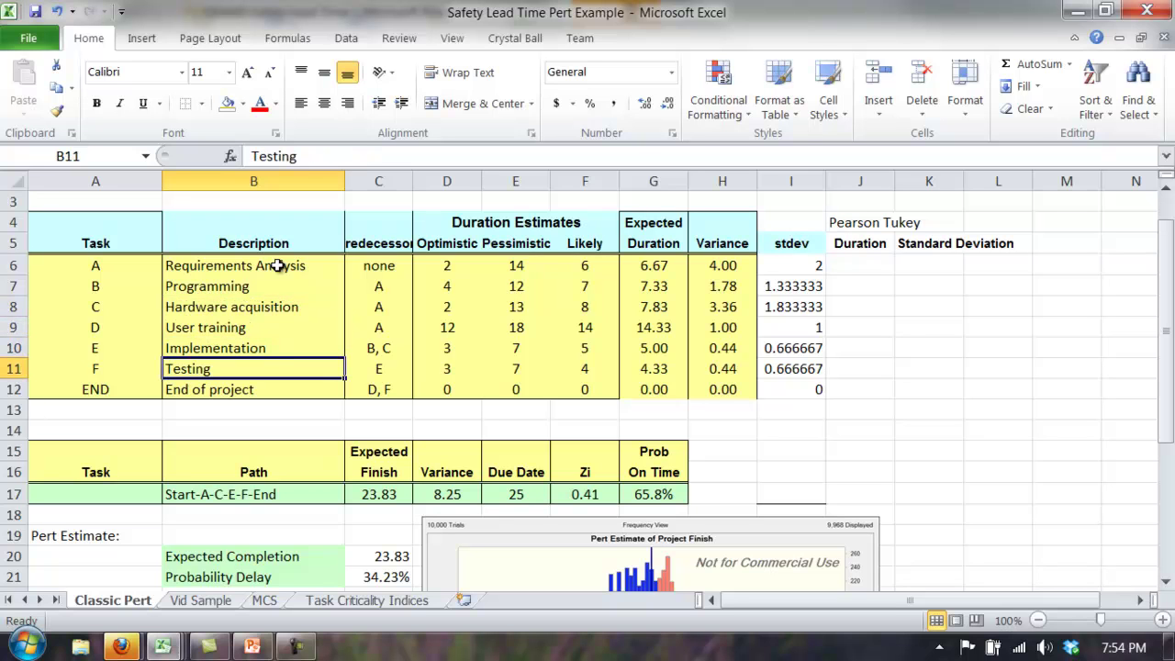
key(Right)
key(Up)
key(Up)
key(Up)
key(Up)
key(Up)
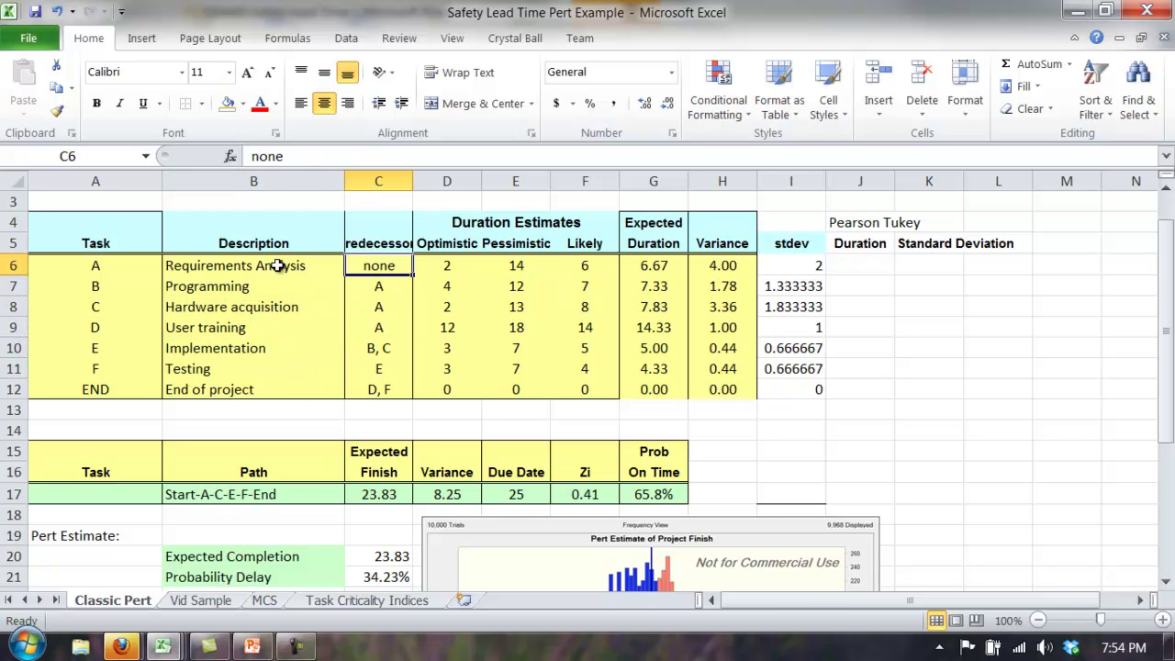
- Select the optimistic, pessimistic and likely duration estimates of tasks A to F, range D6:F11, to examine them
key(Right)
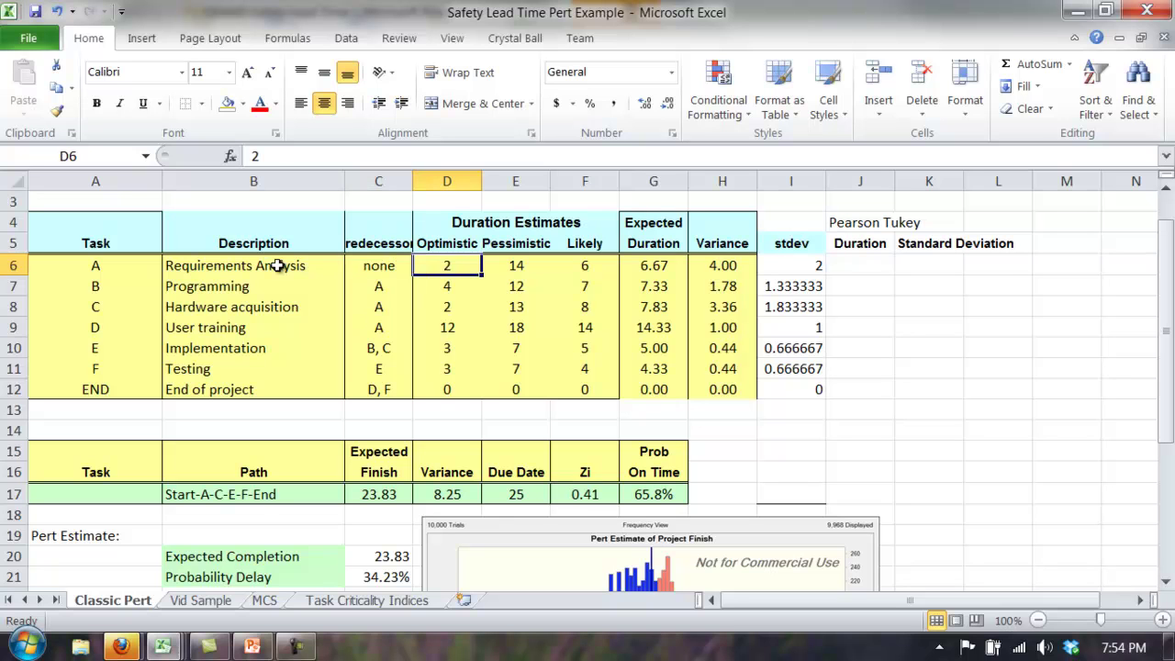
key(shift+Right)
key(shift+Right)
key(shift+Down)
key(shift+Down)
key(shift+Down)
key(shift+Down)
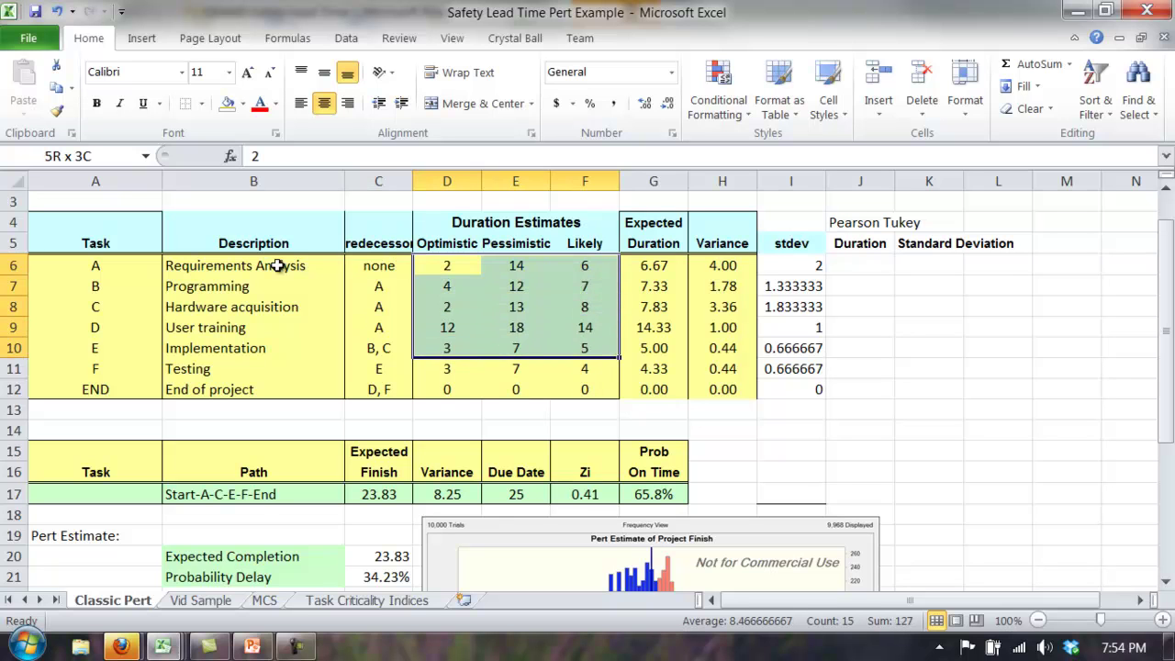
key(shift+Down)
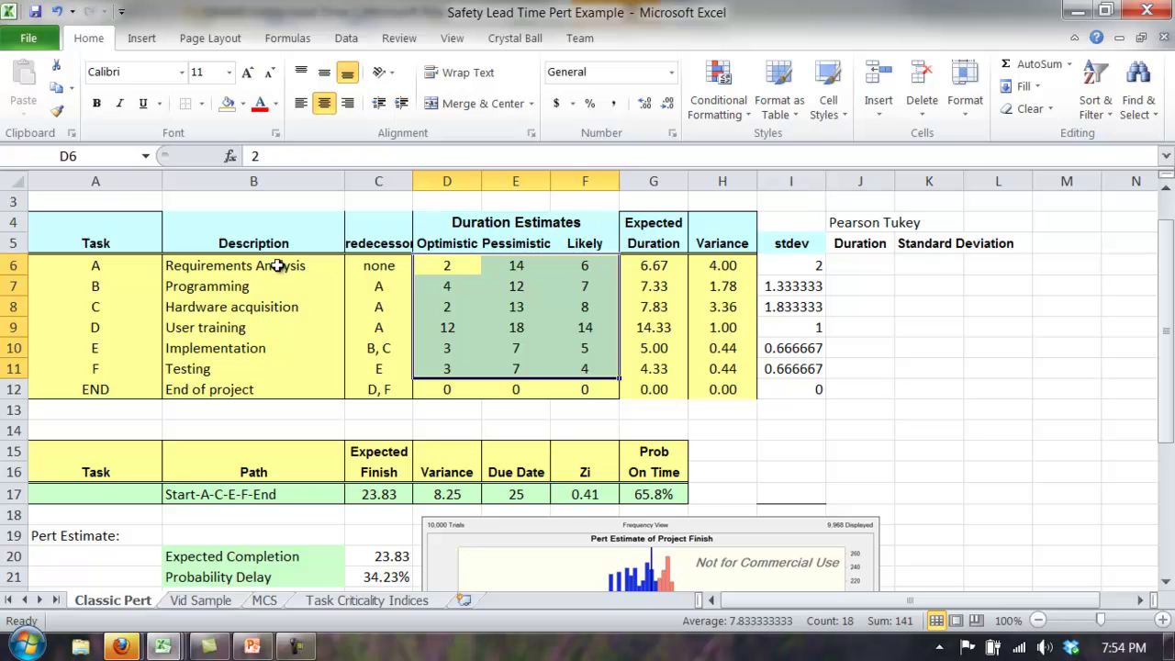
- Examine task A's expected duration, variance and stdev formulas and the empty Pearson Tukey cells beside them
key(Right)
key(Right)
key(Right)
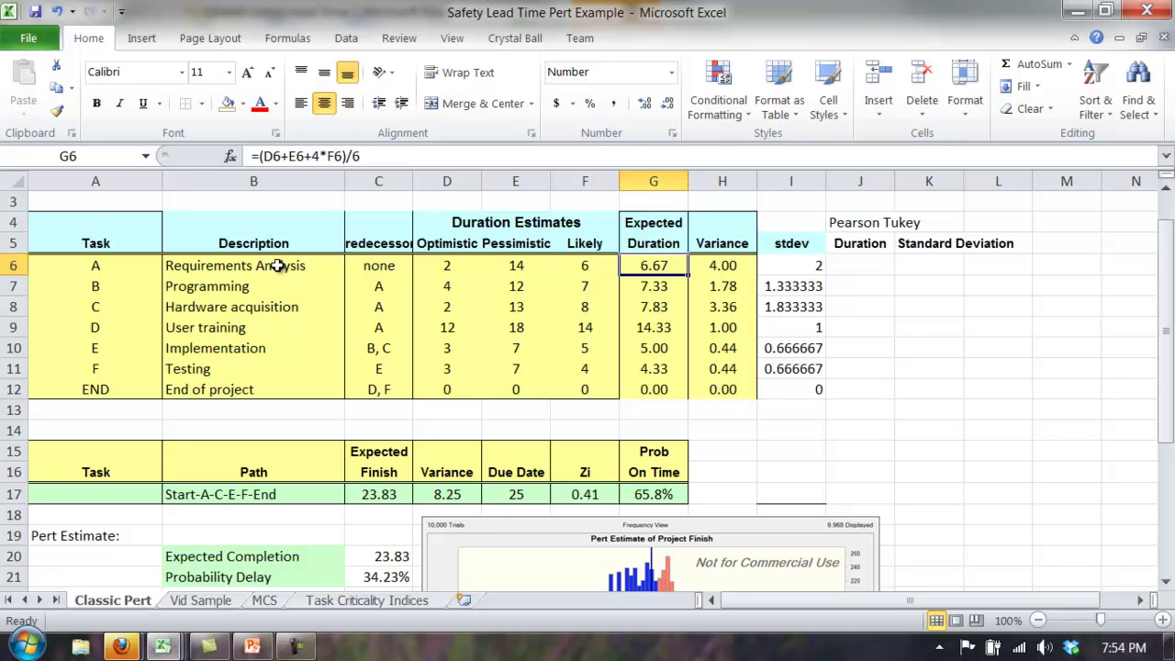
key(Right)
key(Right)
key(Right)
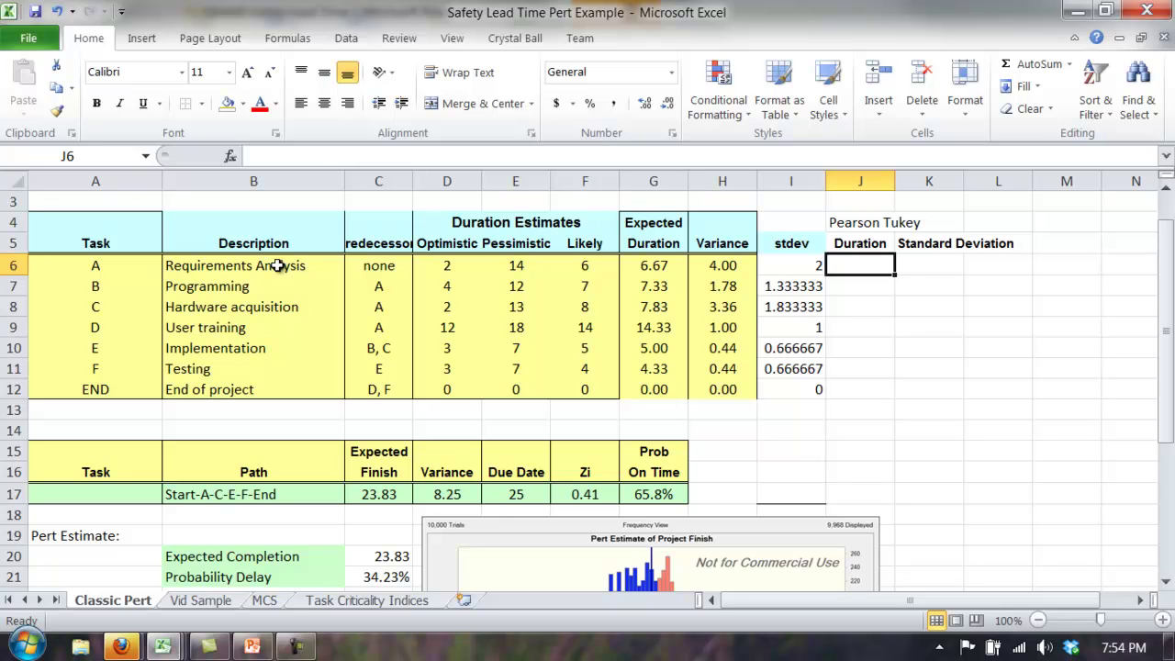
key(Left)
key(Left)
key(Left)
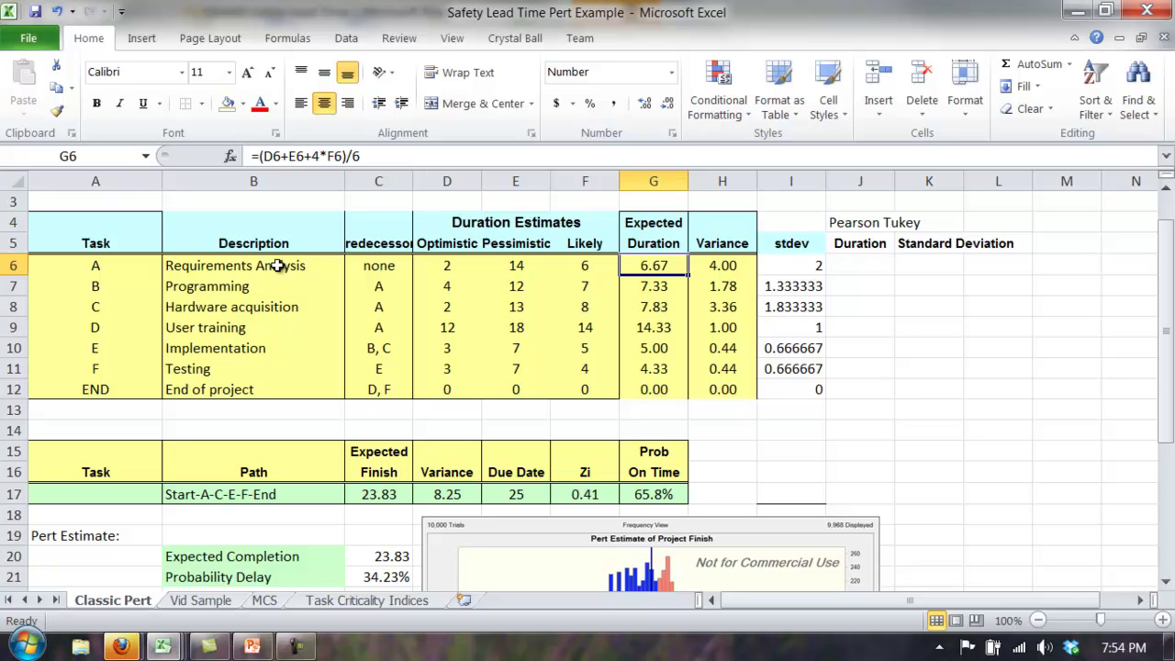
key(Right)
key(Right)
key(Left)
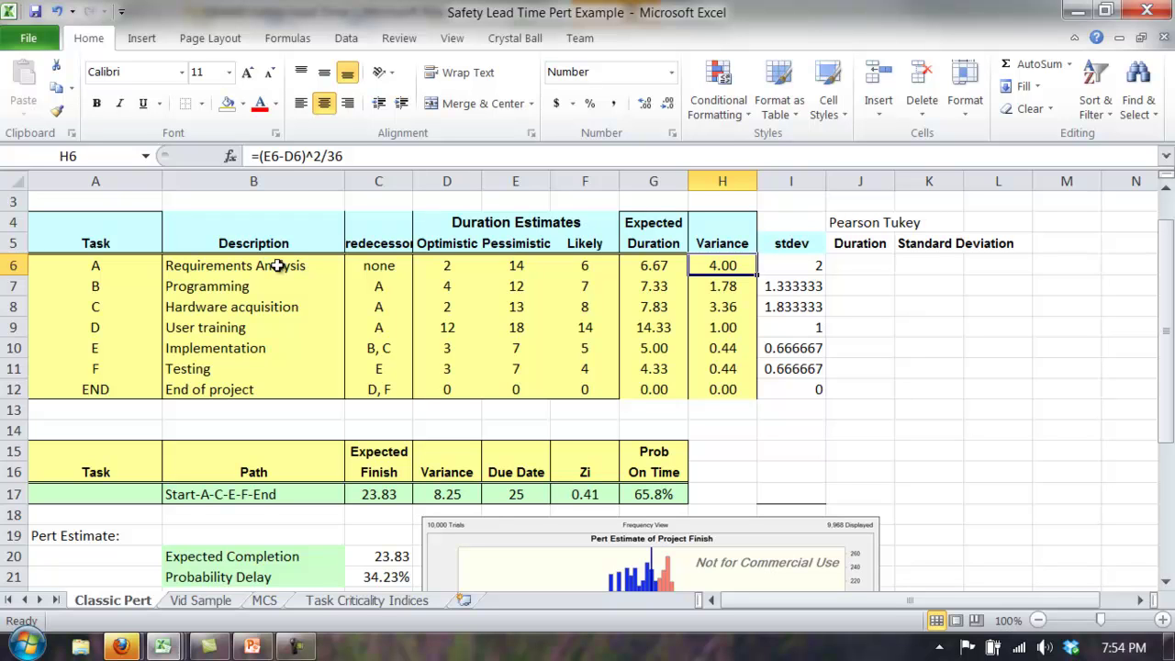
key(Right)
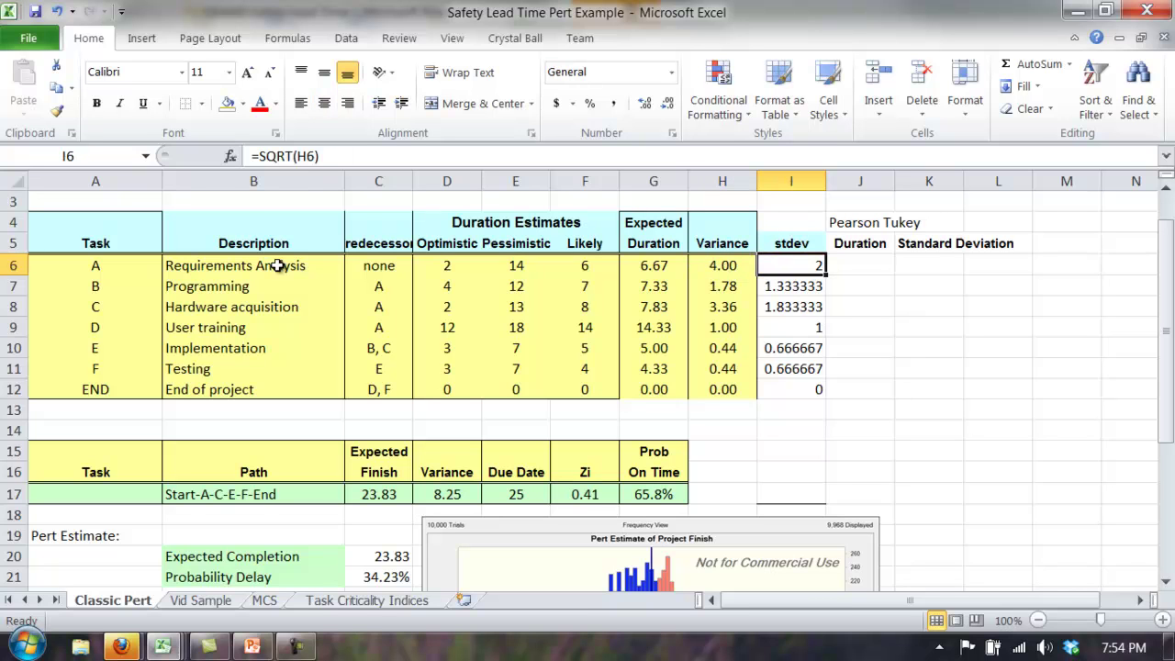
key(Right)
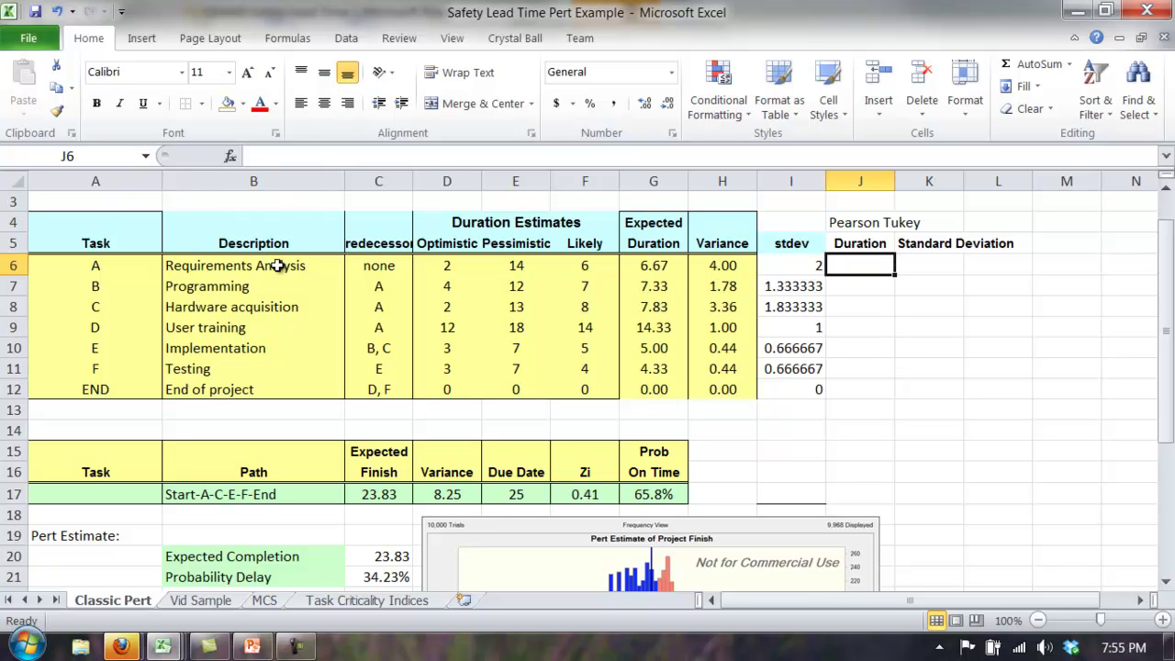
key(Right)
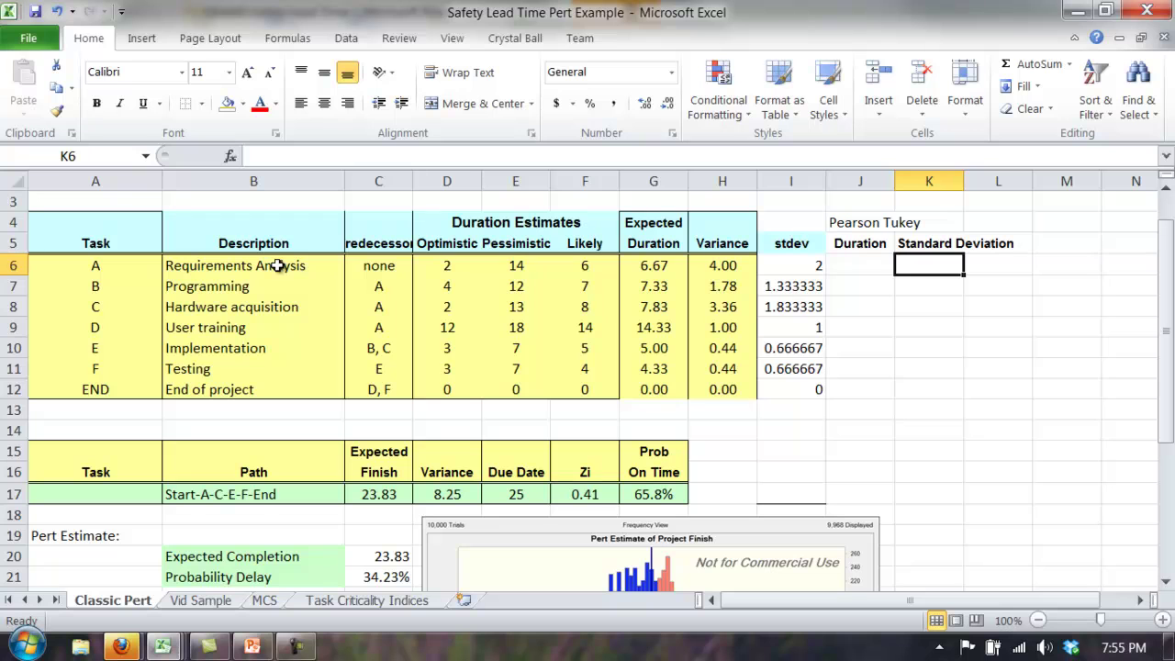
- Enter the Pearson Tukey duration formula =F6+0.185*(D6+E6-2*F6) for task A in J6
key(Left)
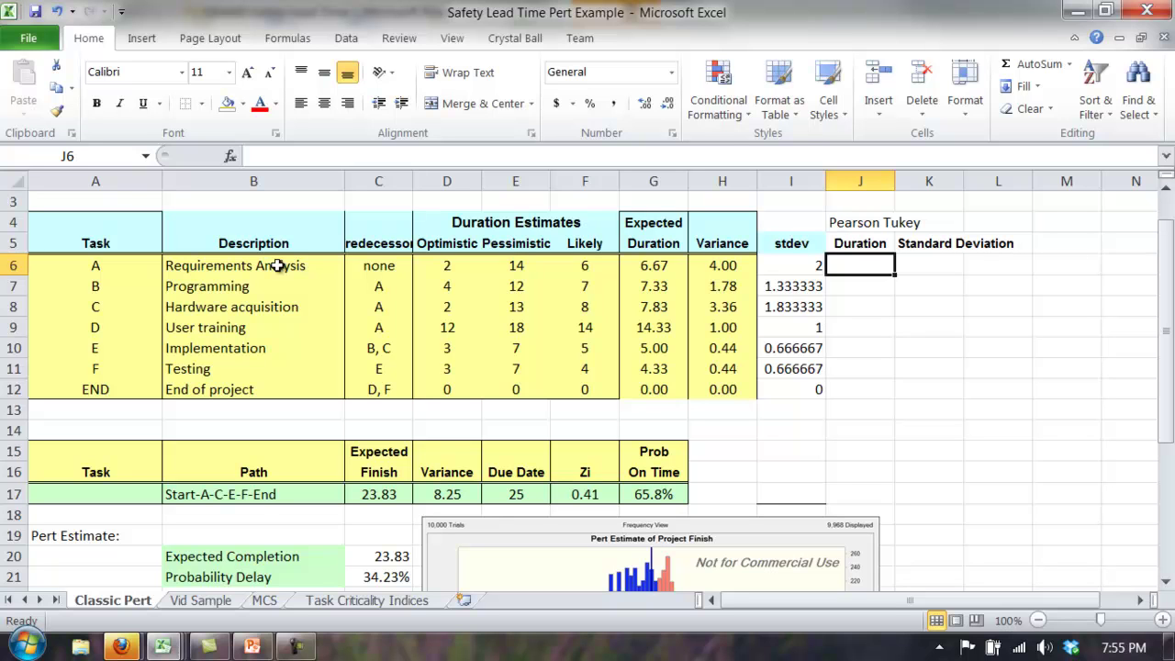
text(=)
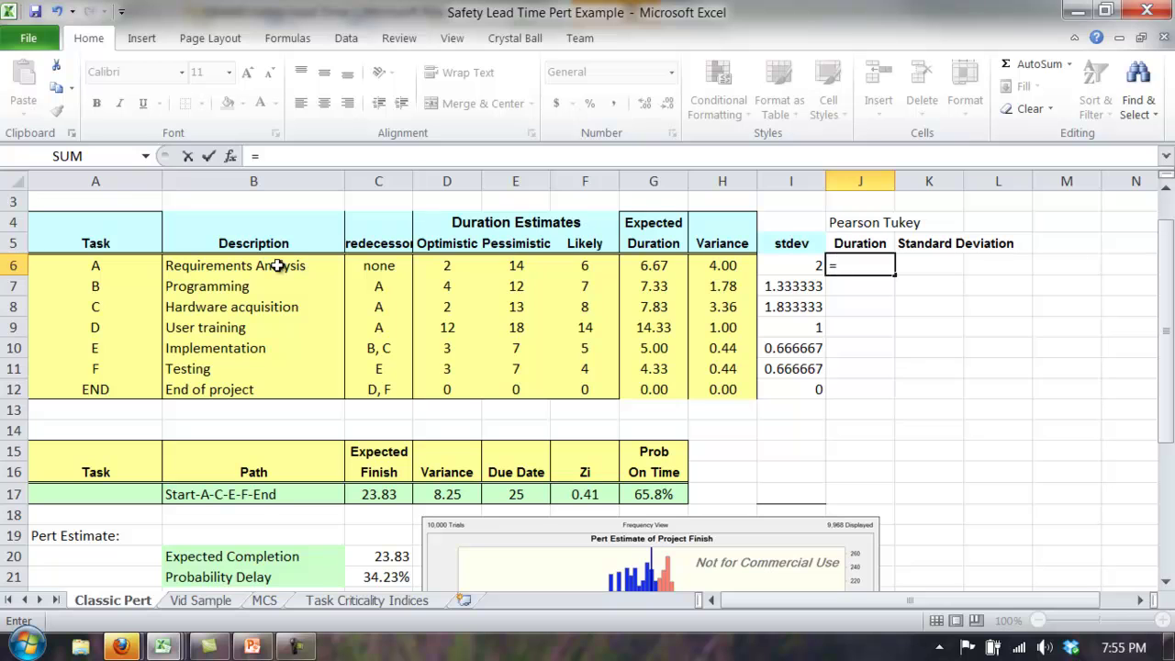
key(Left)
key(Left)
key(Left)
key(Left)
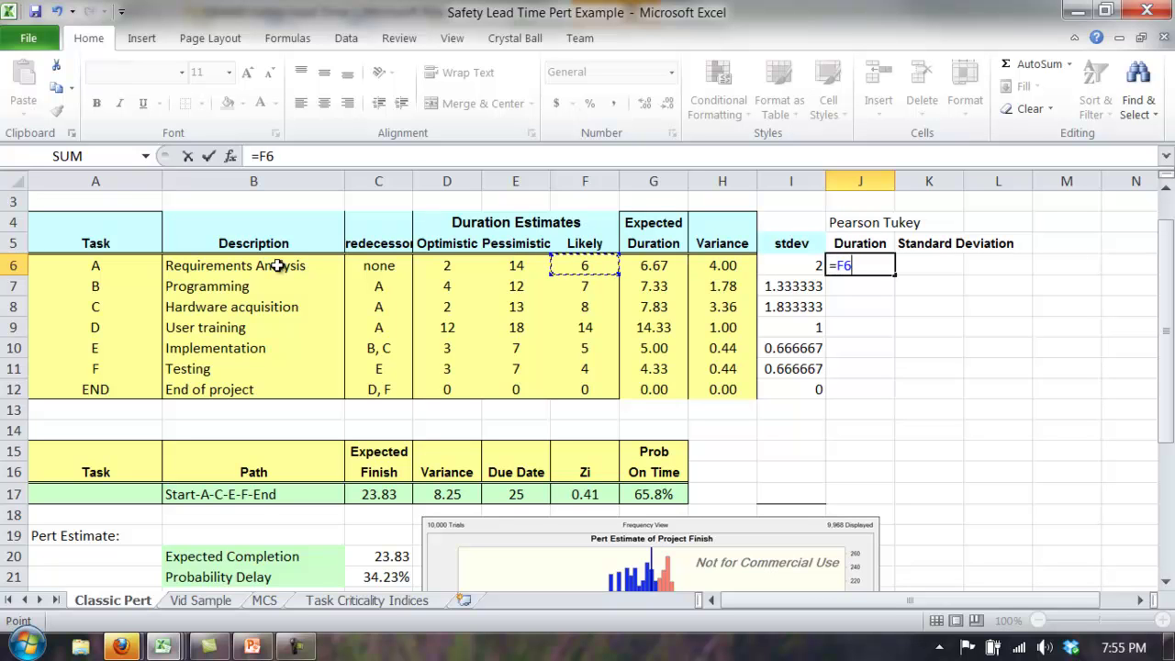
text(+.185*()
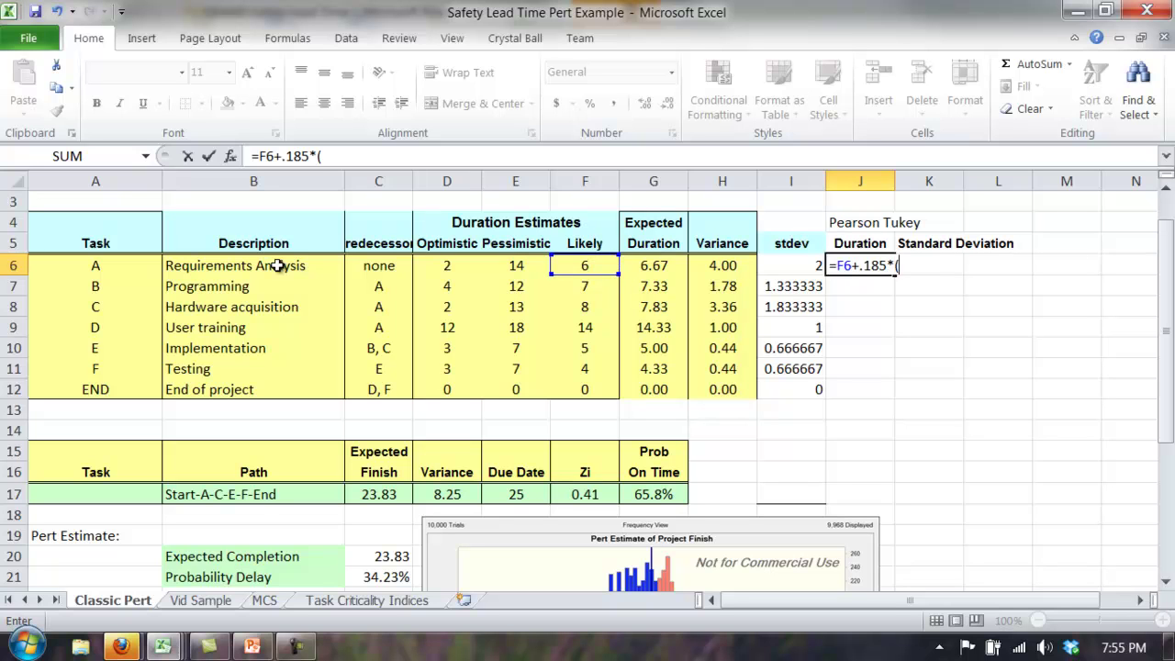
click(441, 268)
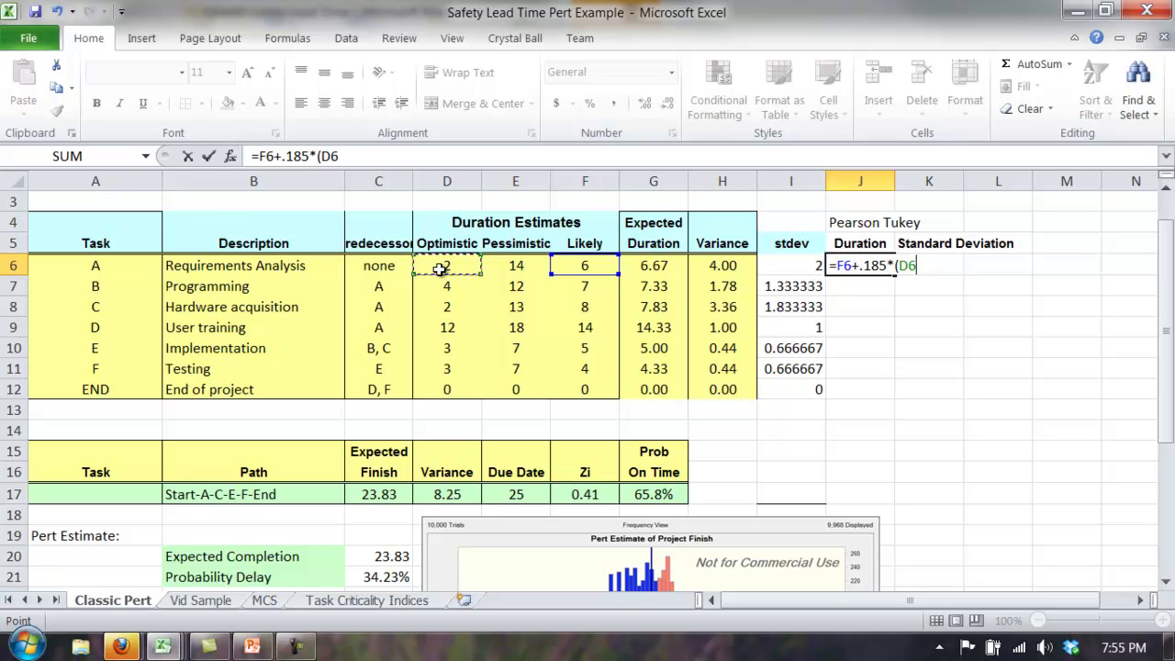
text(+)
click(517, 266)
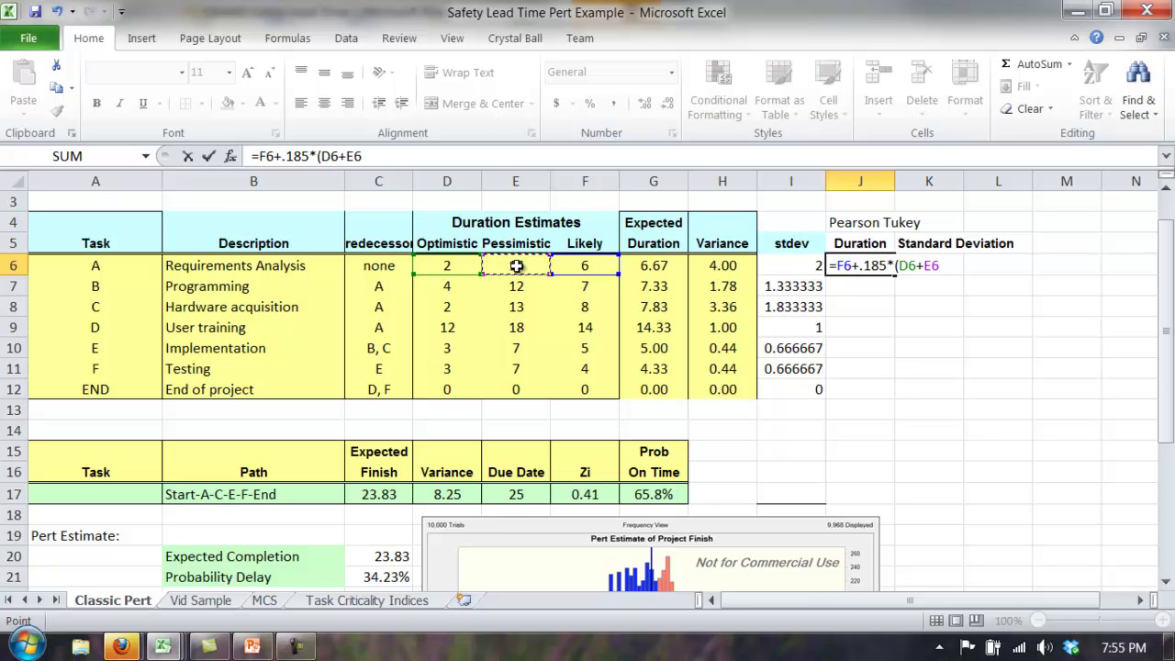
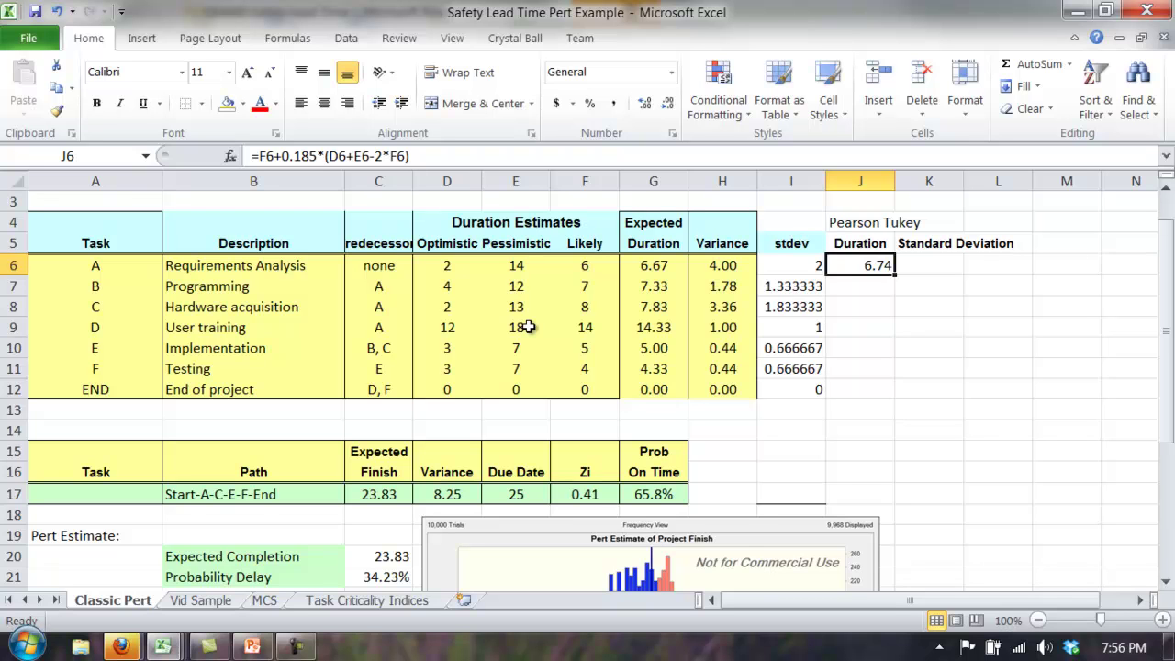
- Compare task A's Pearson Tukey duration with its classic PERT figures, and review task C's estimates and expected duration
key(Left)
key(Left)
key(Left)
key(Left)
key(Left)
key(Left)
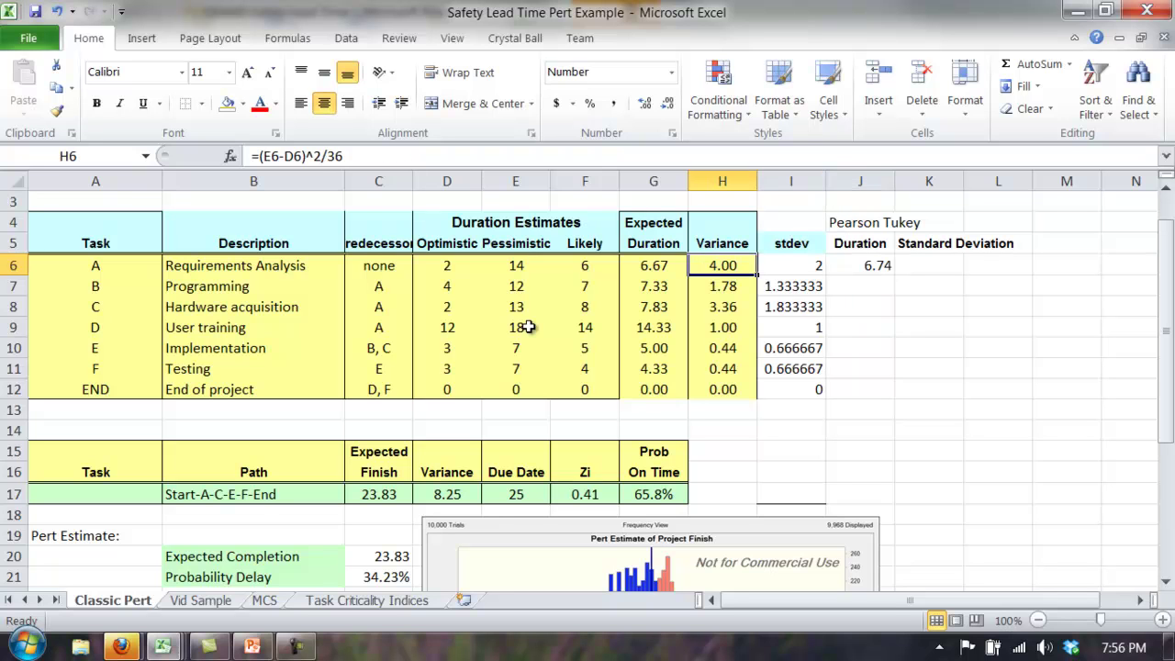
key(Right)
key(Right)
key(Left)
key(Right)
key(Right)
key(Right)
key(Right)
key(Right)
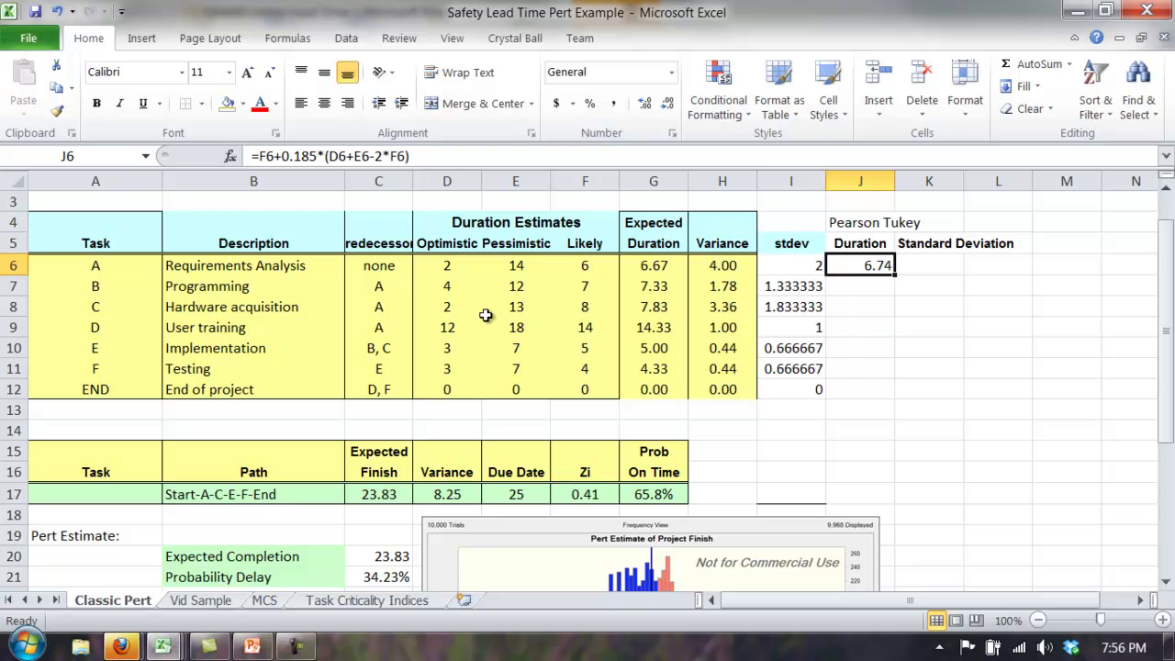
click(445, 308)
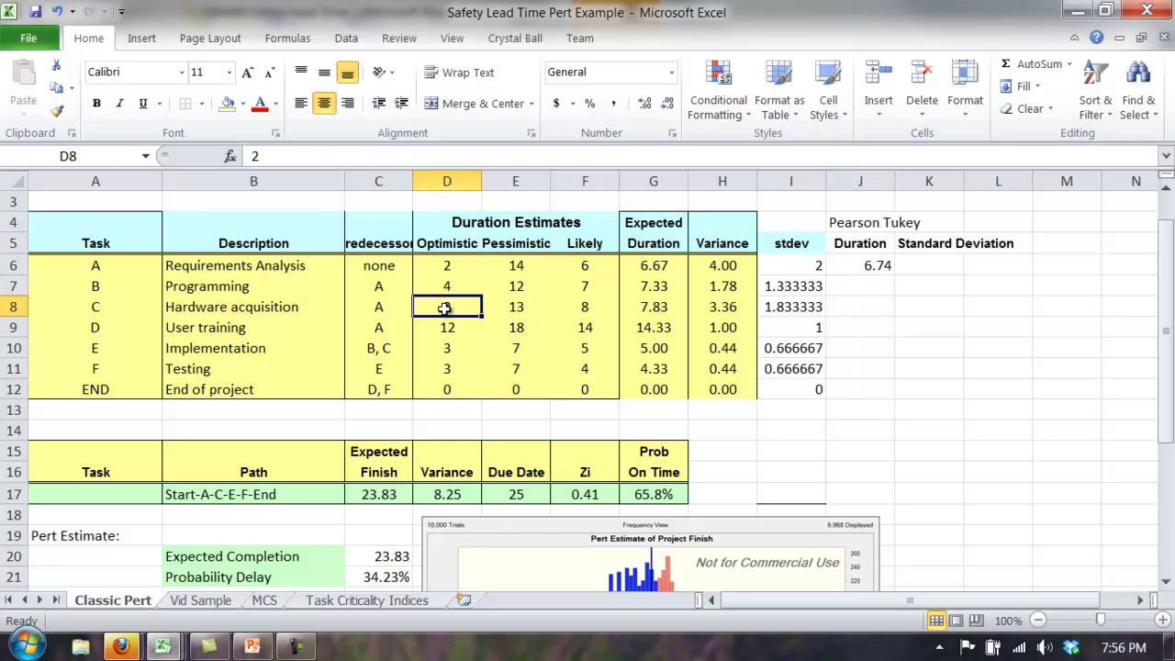
key(Right)
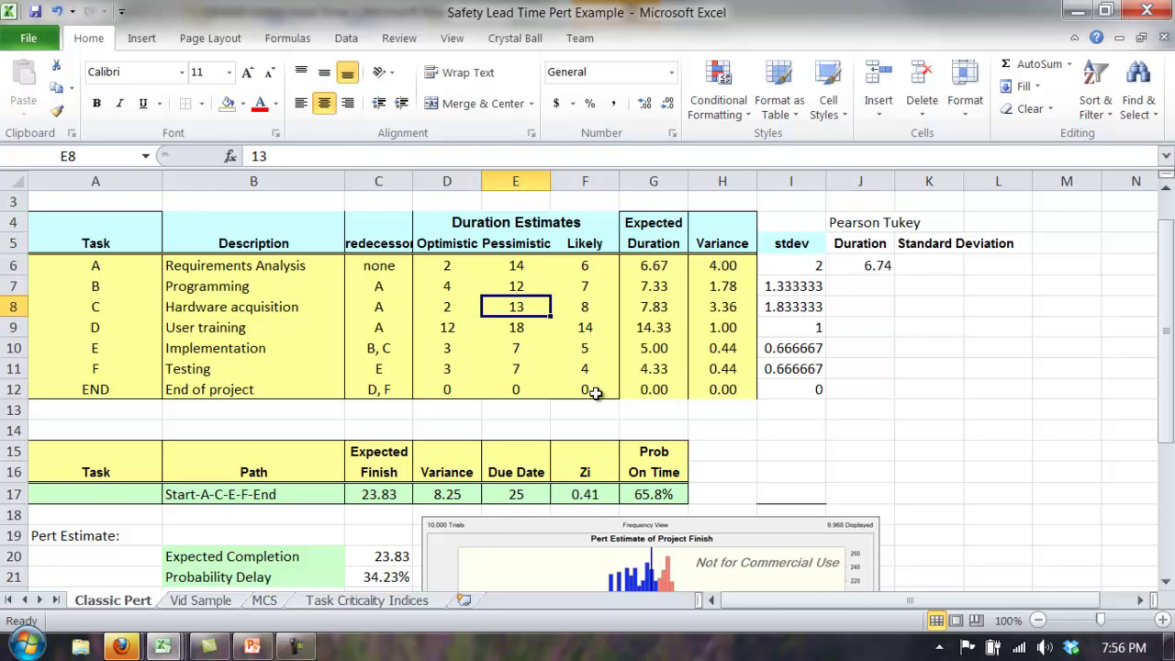
key(Right)
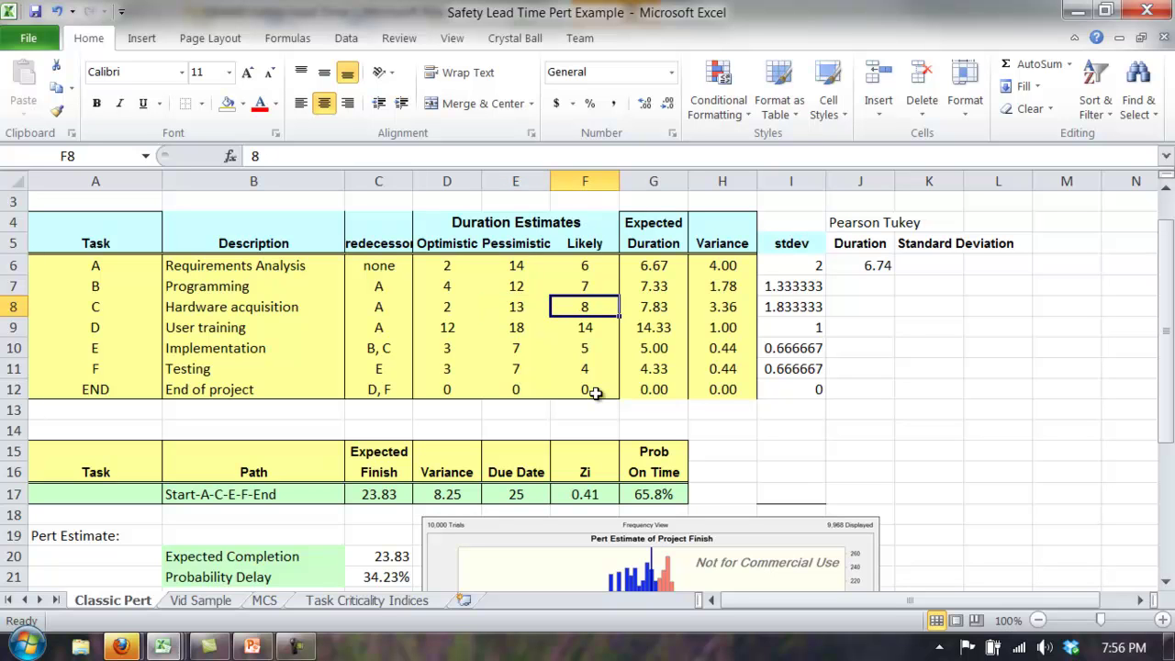
key(Right)
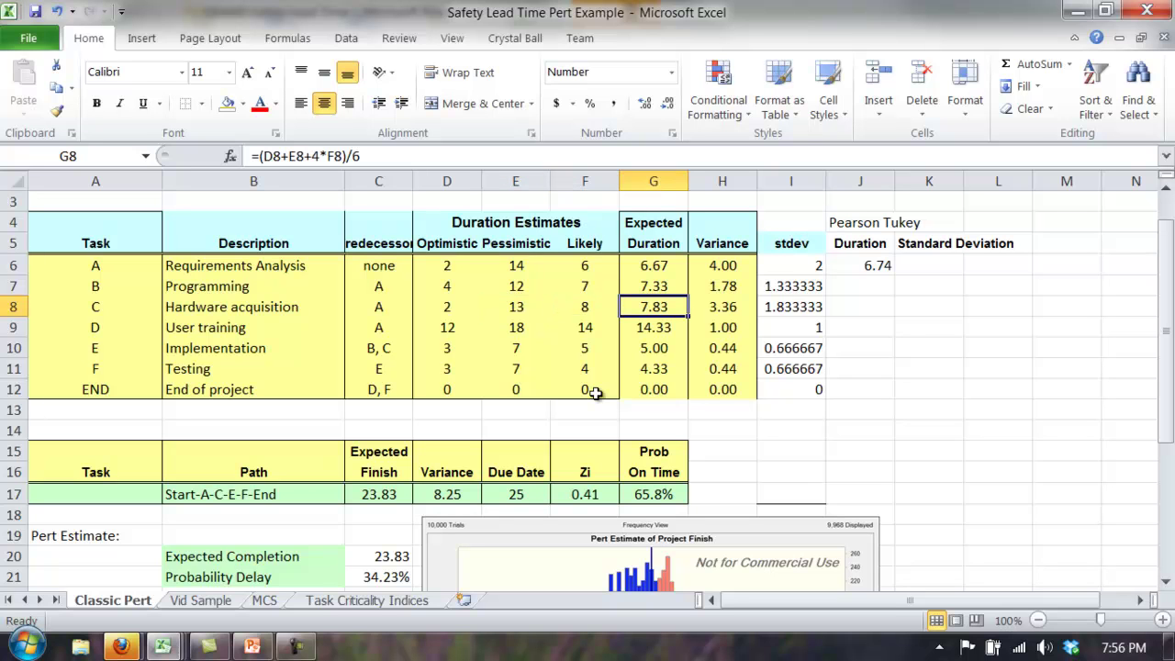
- Copy the Pearson Tukey duration formula from J6 down through J12 and check the copies for tasks B and C
click(877, 266)
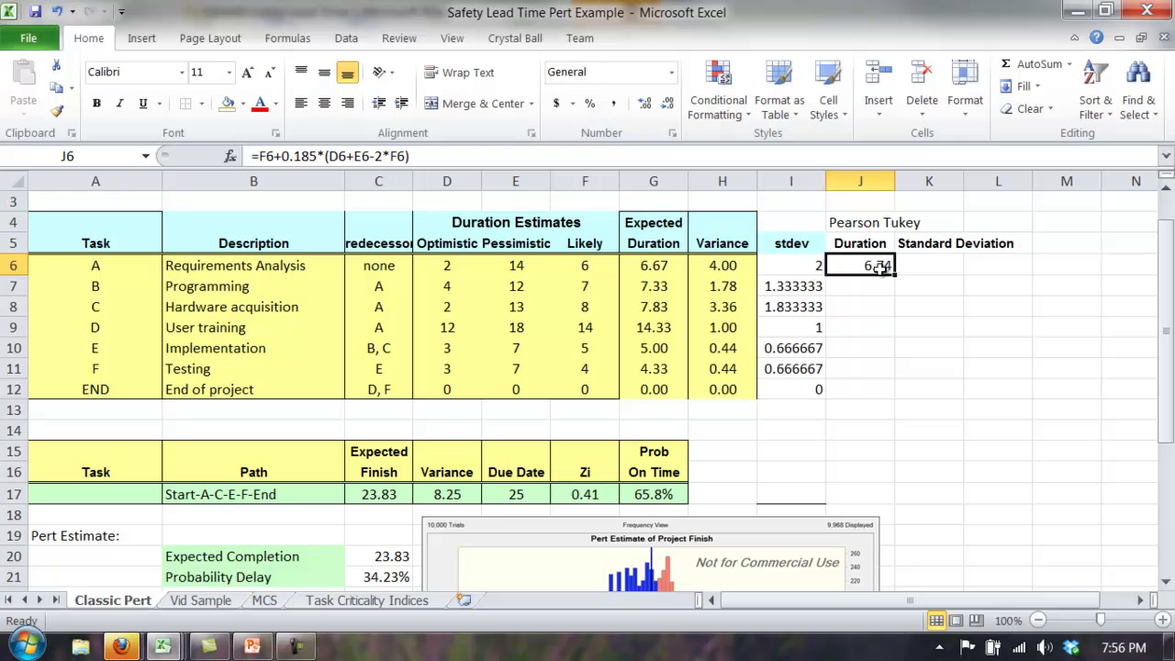
drag(895, 275, 890, 395)
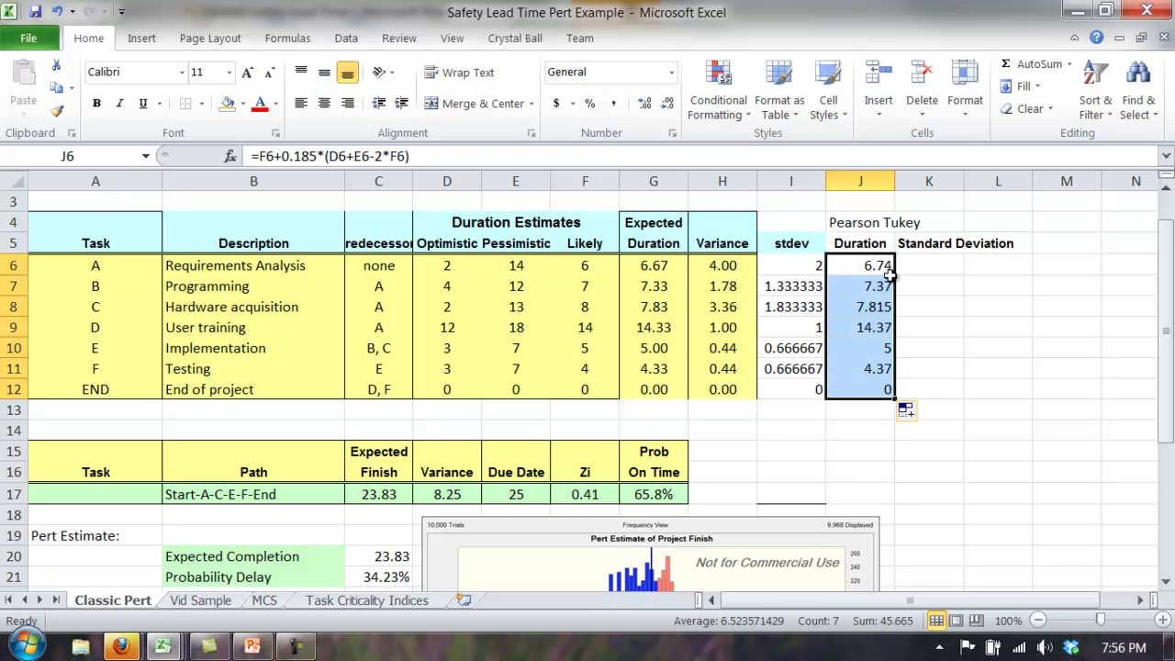
click(869, 291)
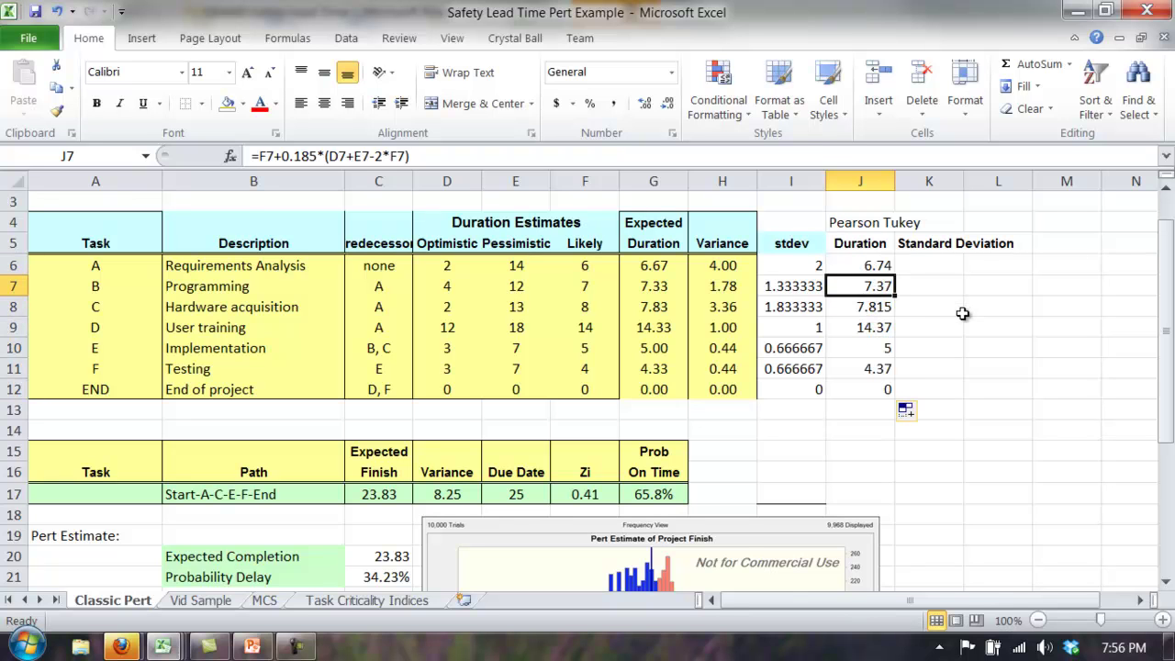
key(Down)
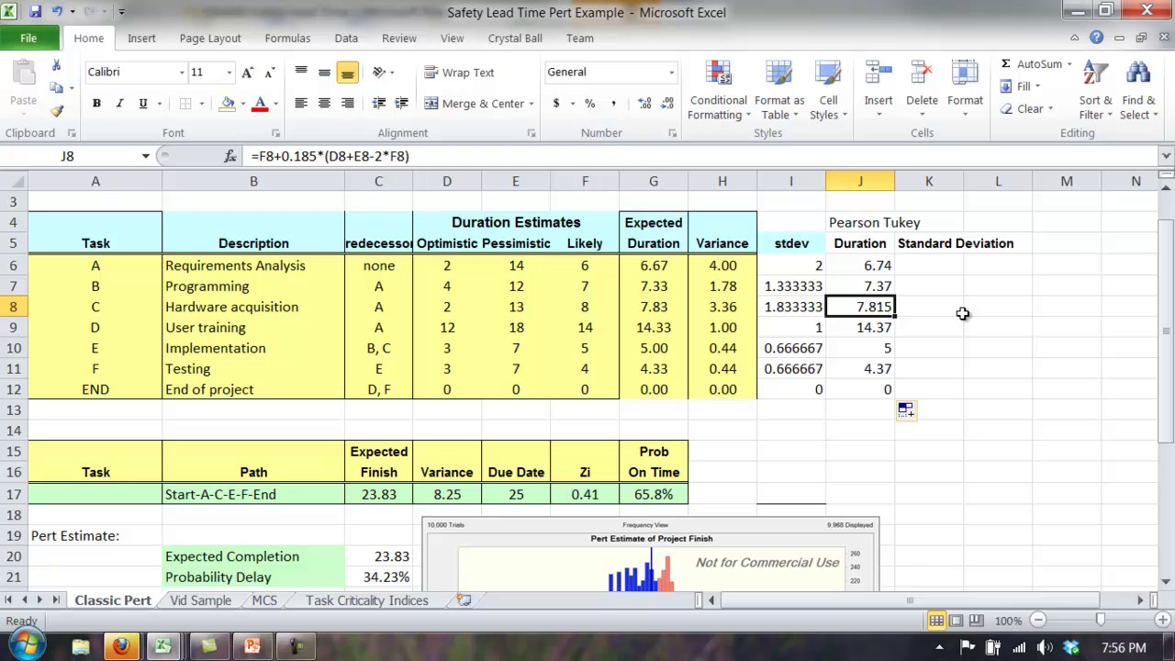
- Calculate task A's Pearson Tukey standard deviation in K6 with =(E6-D6)/3.25 and copy the formula down through K12
key(Right)
key(Up)
key(Up)
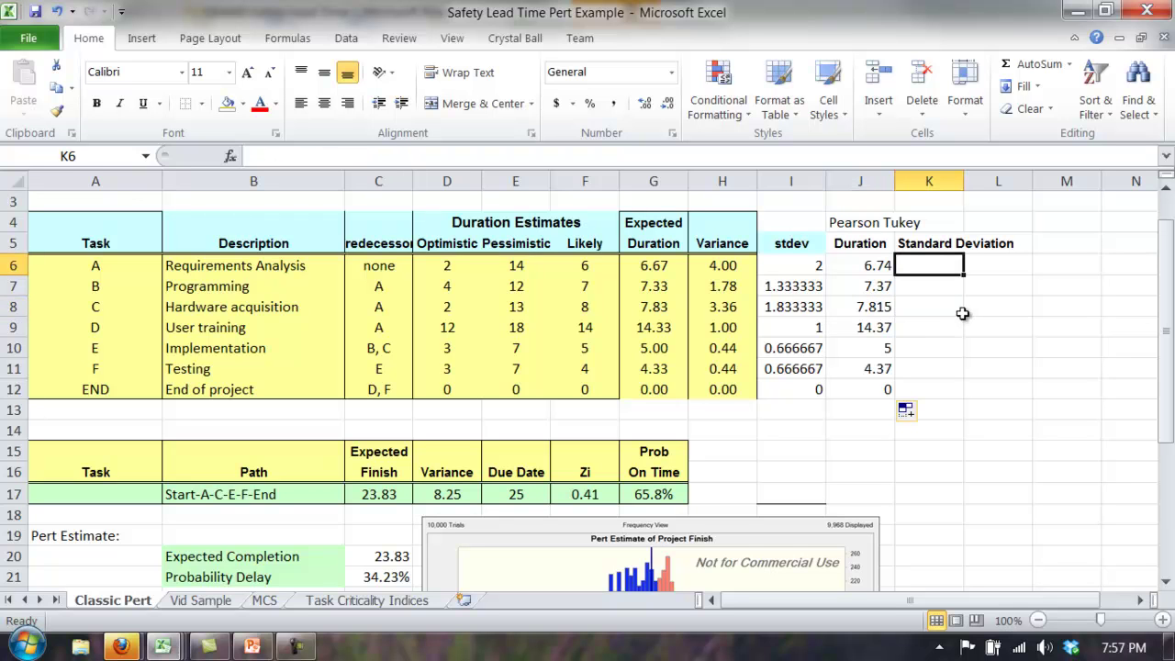
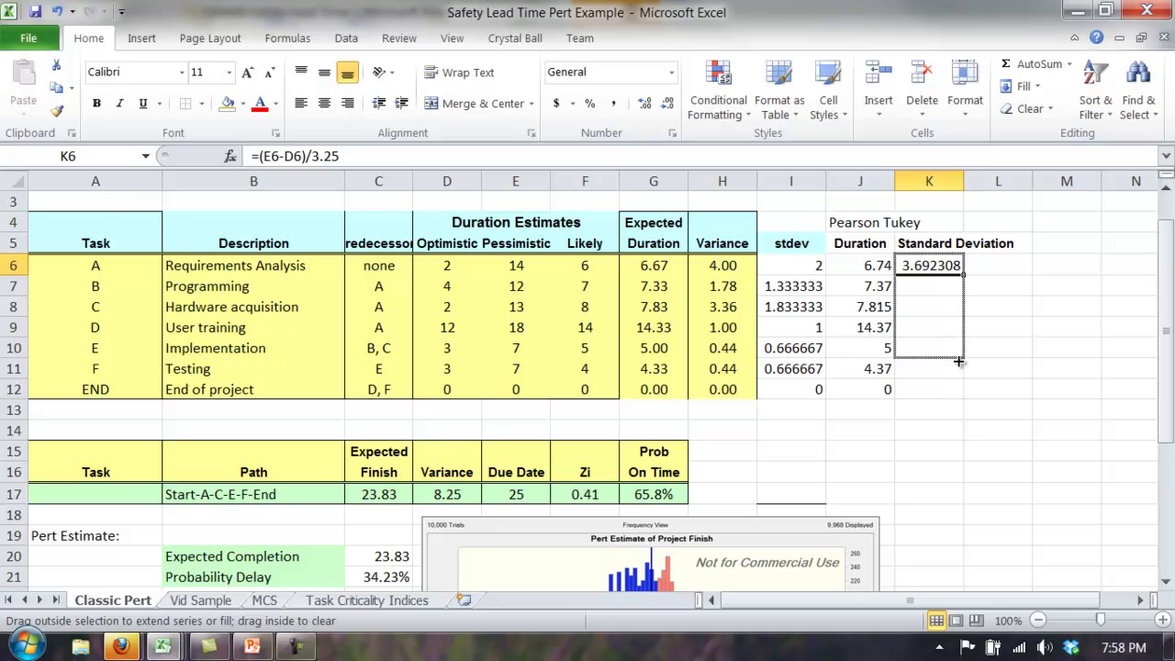
click(913, 273)
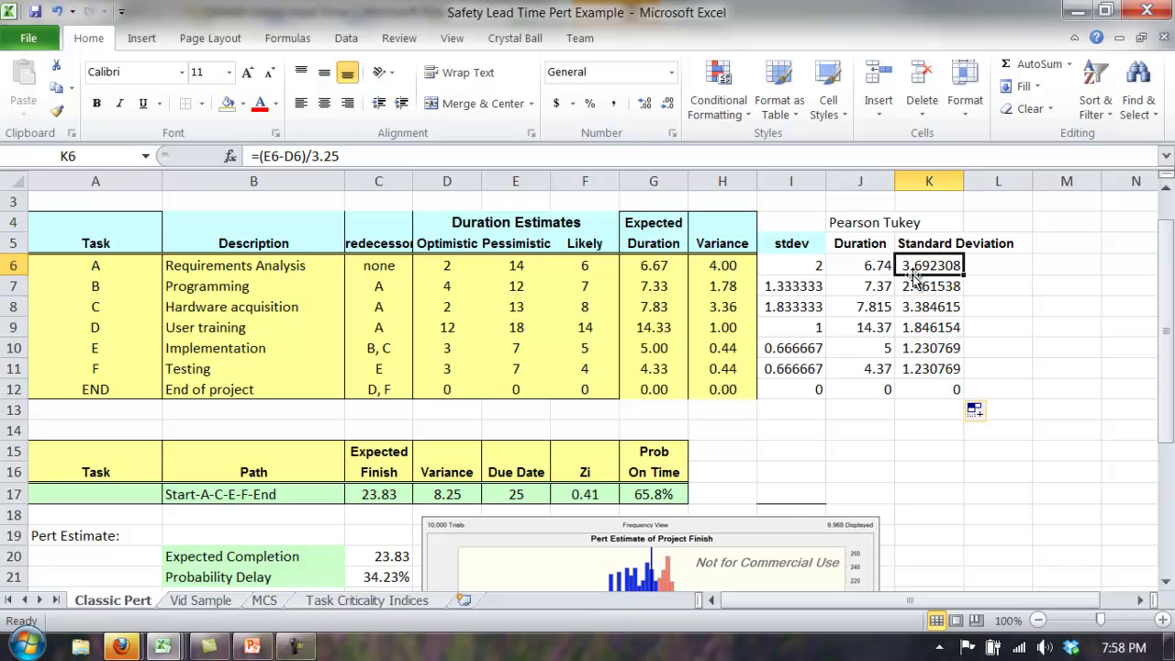
- Compare the Pearson Tukey standard deviations of tasks A, B and C with their classic PERT stdev values
key(Left)
key(Left)
key(Right)
key(Right)
key(Down)
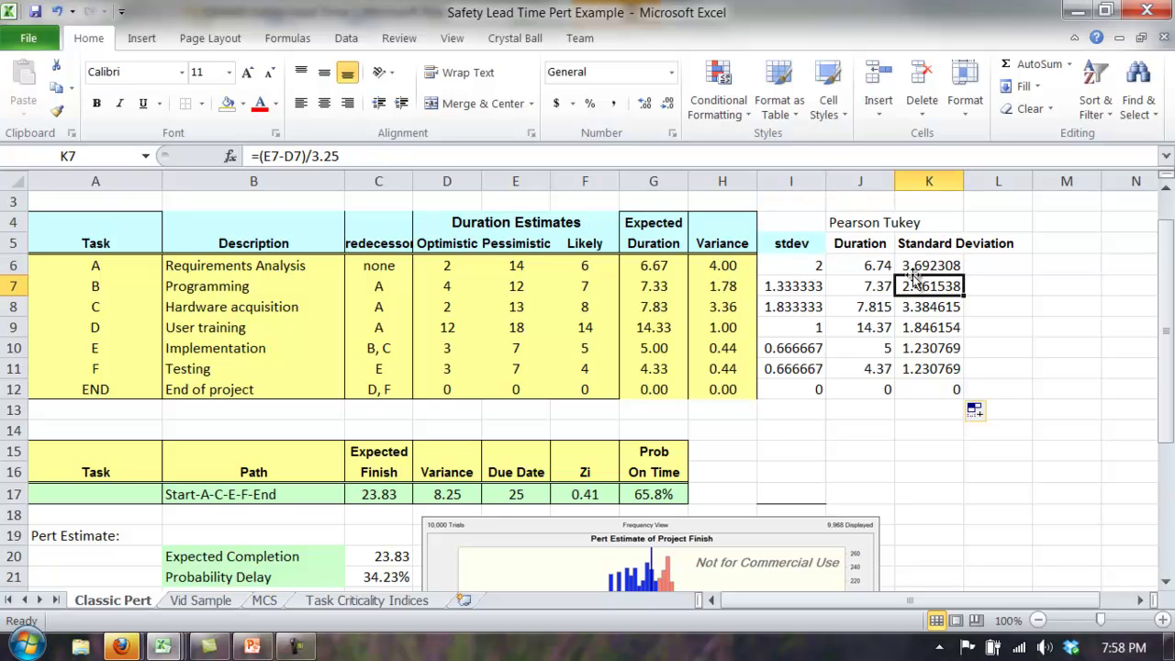
key(Left)
key(Left)
key(Right)
key(Right)
key(Down)
key(Left)
key(Left)
key(Right)
key(Right)
key(Down)
key(Down)
key(Up)
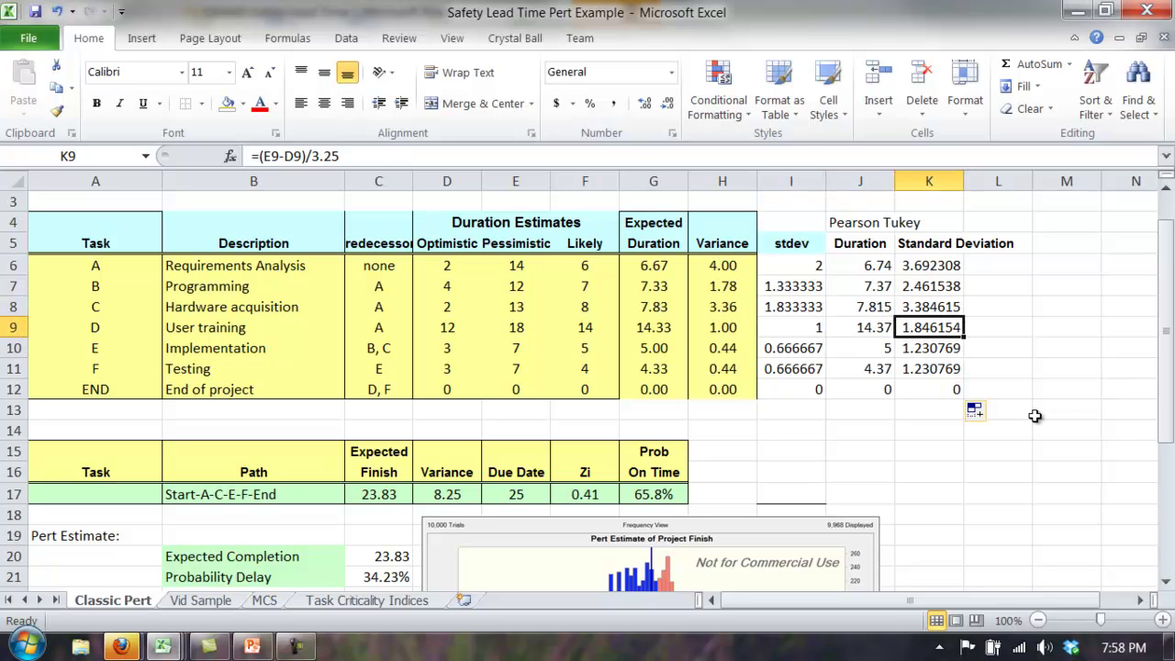
- Compare the Pearson Tukey and classic PERT standard deviations of tasks D and E, continuing to task F's figure
key(Left)
key(Left)
key(Right)
key(Right)
key(Down)
key(Left)
key(Left)
key(Right)
key(Right)
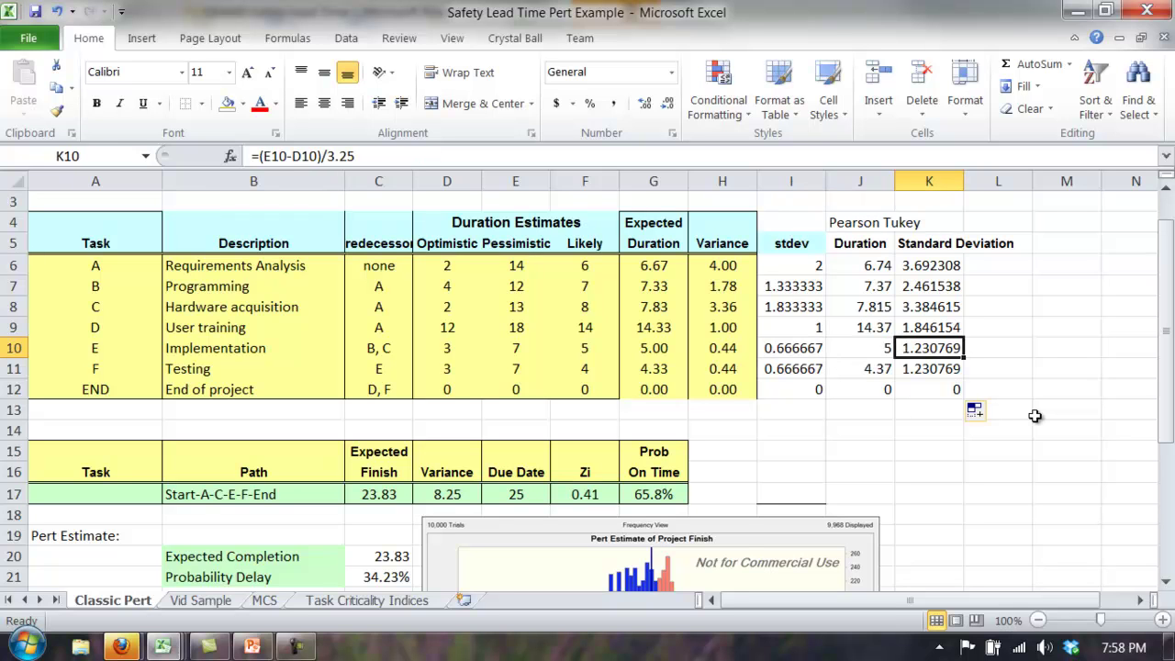
key(Down)
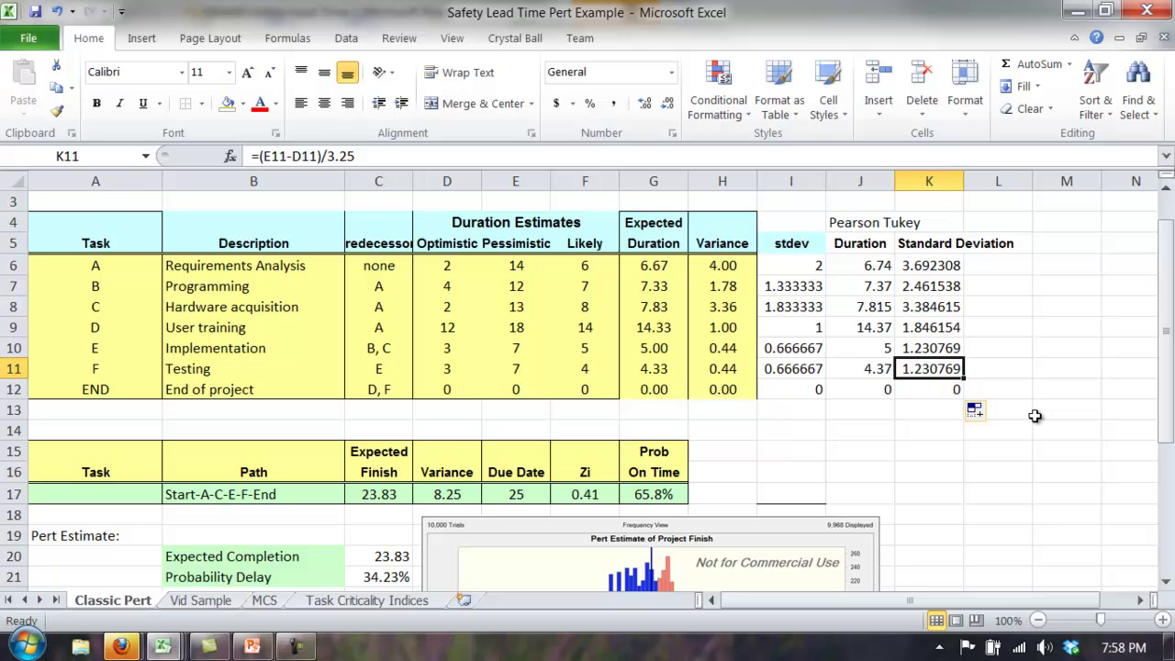
- Review the Pearson Tukey duration and standard deviation columns, returning to task A's formulas in J6 and K6
click(879, 266)
key(Right)
key(Down)
key(Down)
key(Left)
click(879, 265)
key(Up)
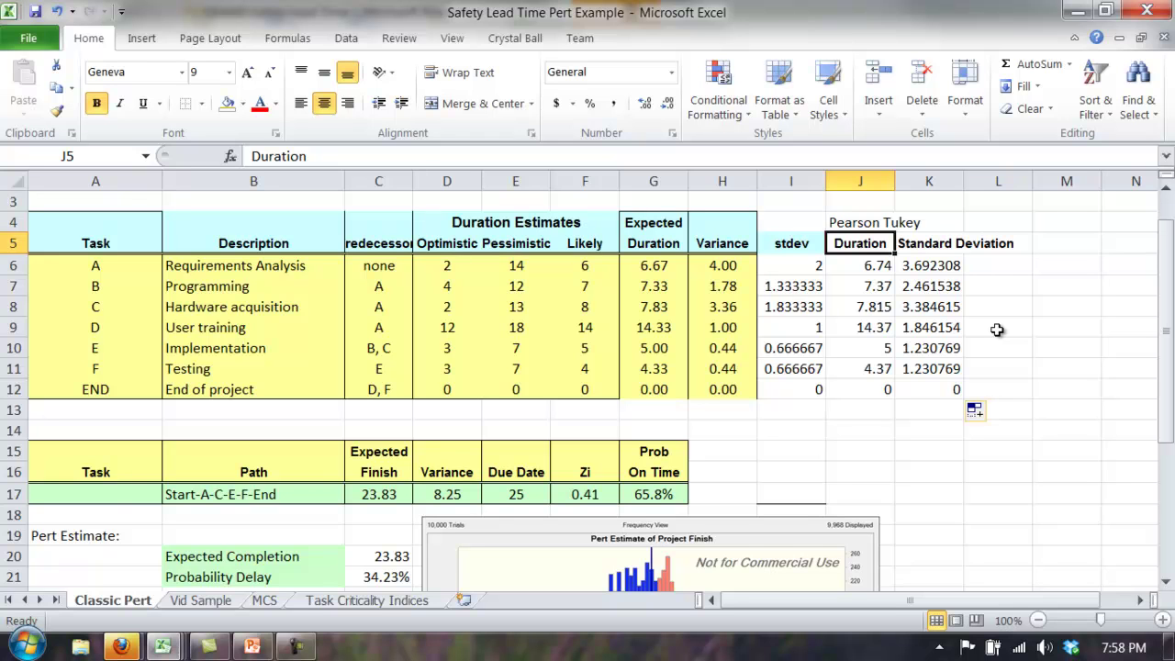
key(Down)
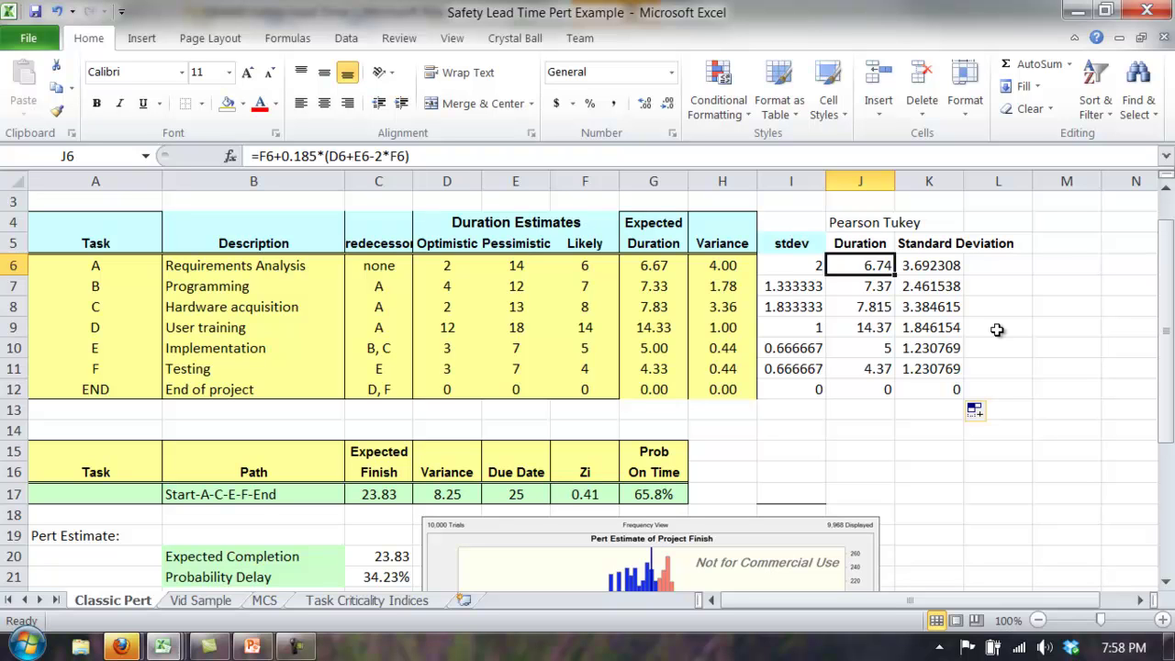
key(Right)
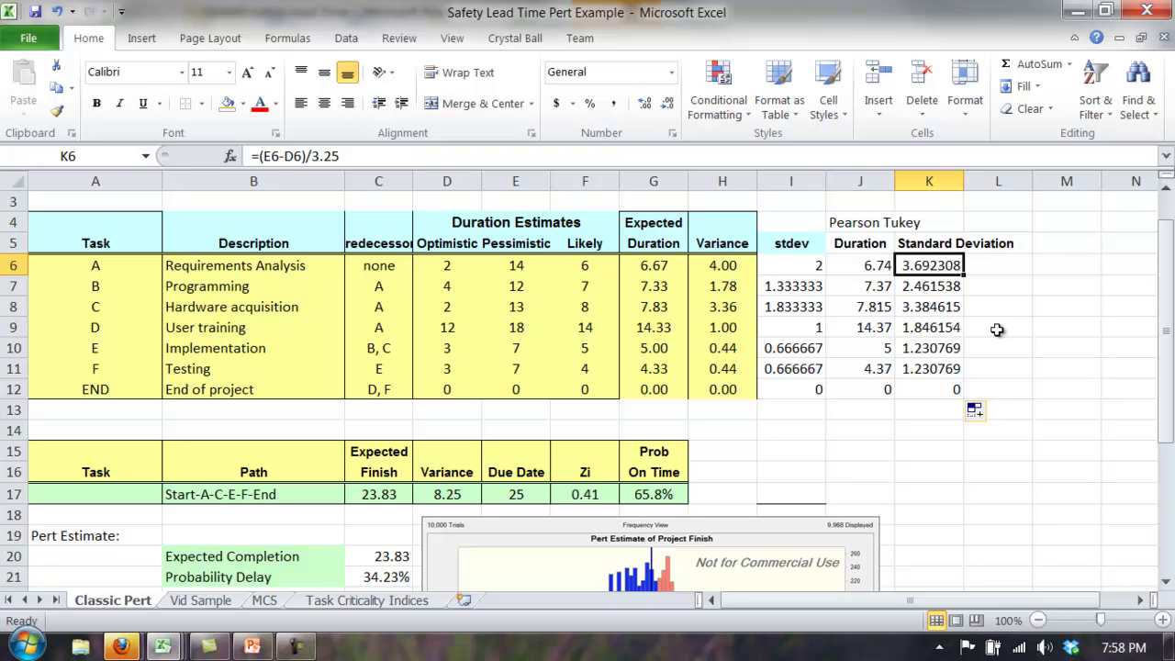
- Open the MCS sheet and examine the simulated task durations in D35:D40 of the Pearson-Tukey Lognormal model
click(264, 600)
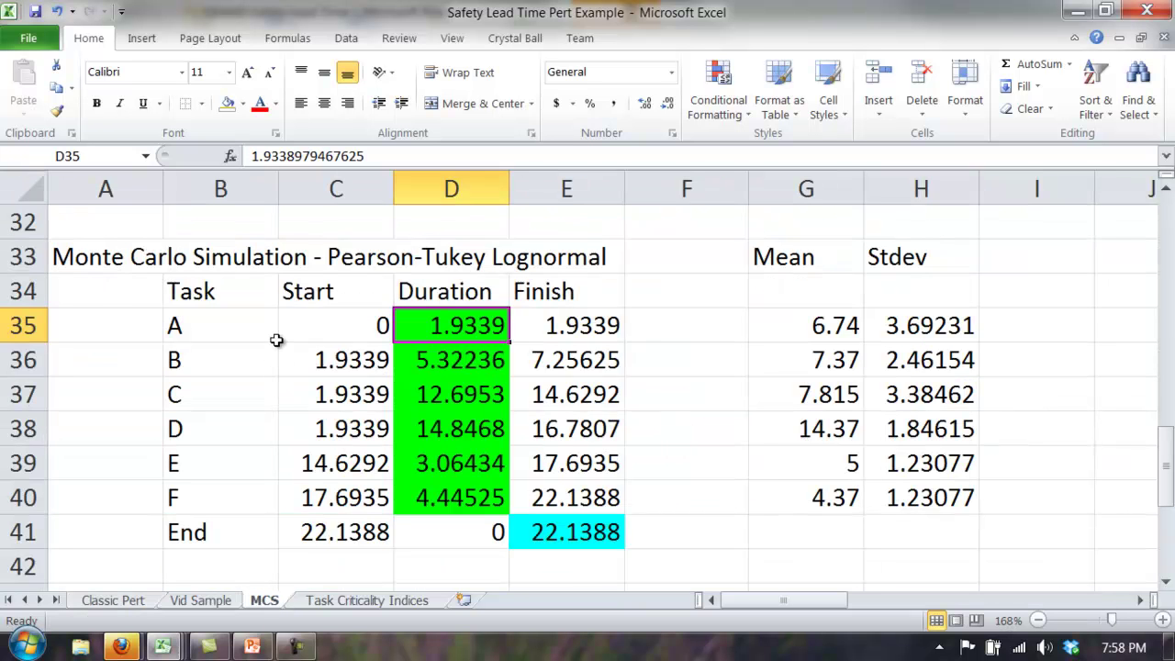
click(326, 332)
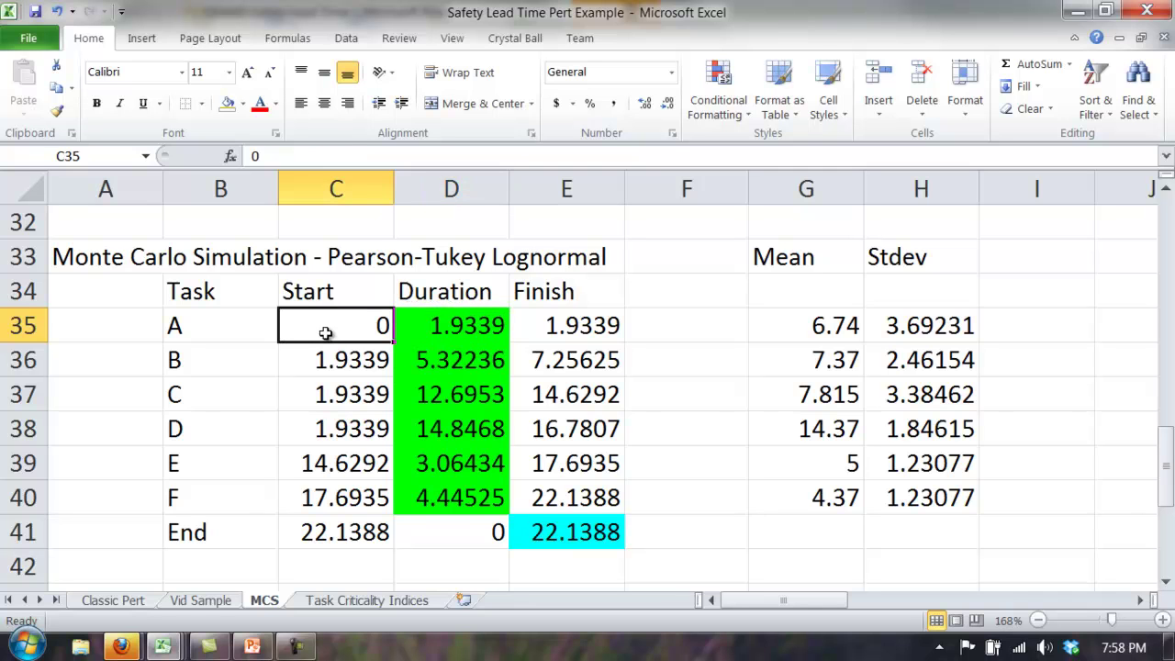
key(Right)
key(Down)
key(Down)
key(Down)
key(Down)
key(Down)
key(Up)
key(Up)
key(Up)
key(Up)
key(Up)
key(Down)
key(Down)
key(Down)
key(Down)
key(Down)
key(Up)
key(Up)
key(Up)
key(Up)
key(Up)
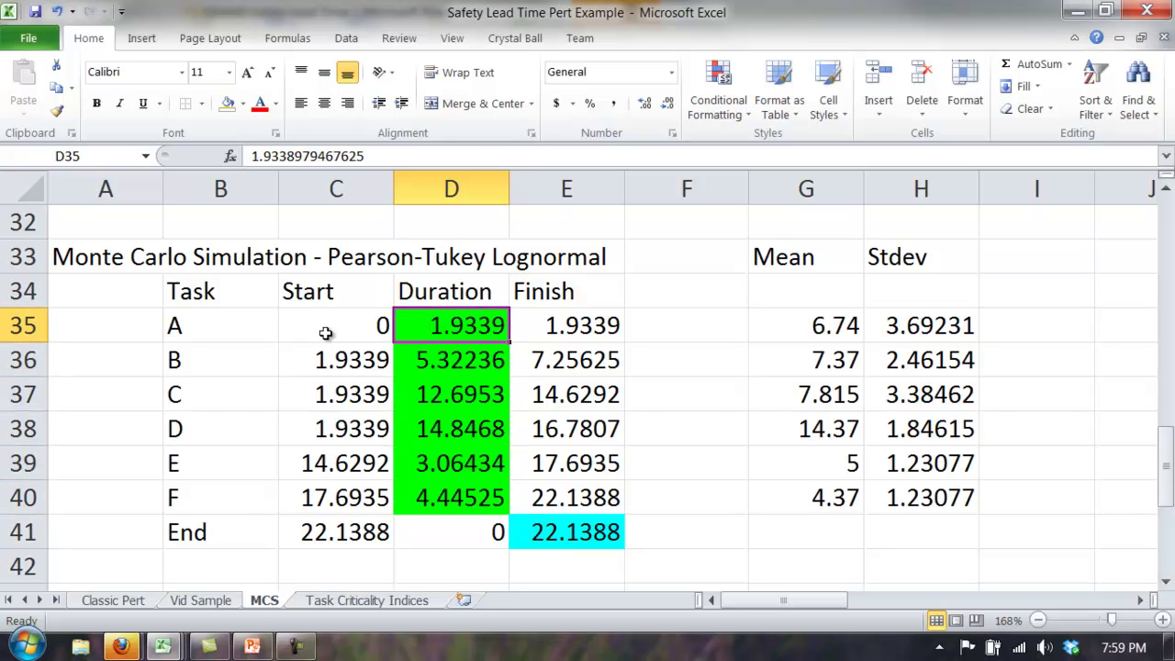
- Examine how task A's start, duration and finish are set up in row 35
key(Right)
key(Left)
key(Left)
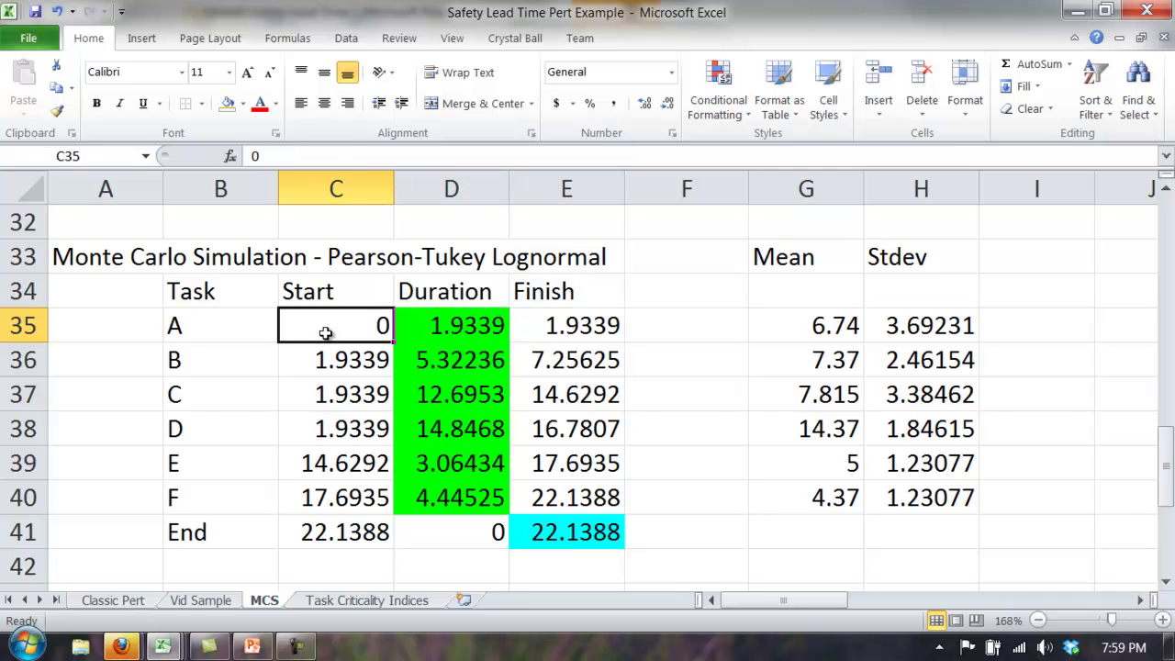
key(Right)
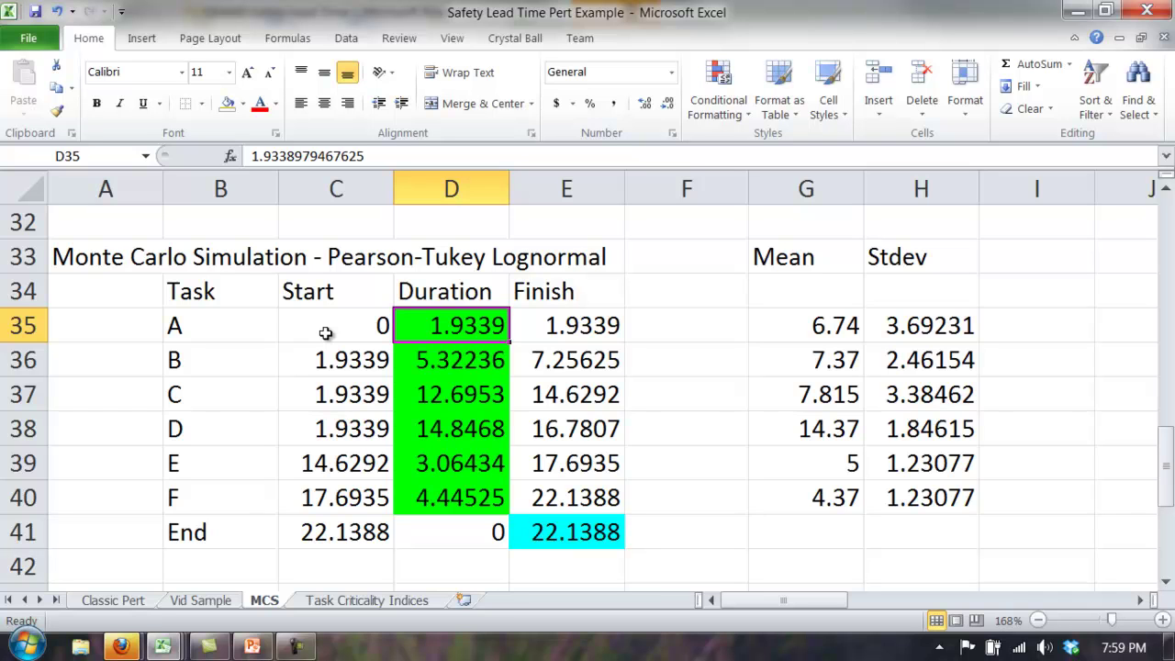
key(Right)
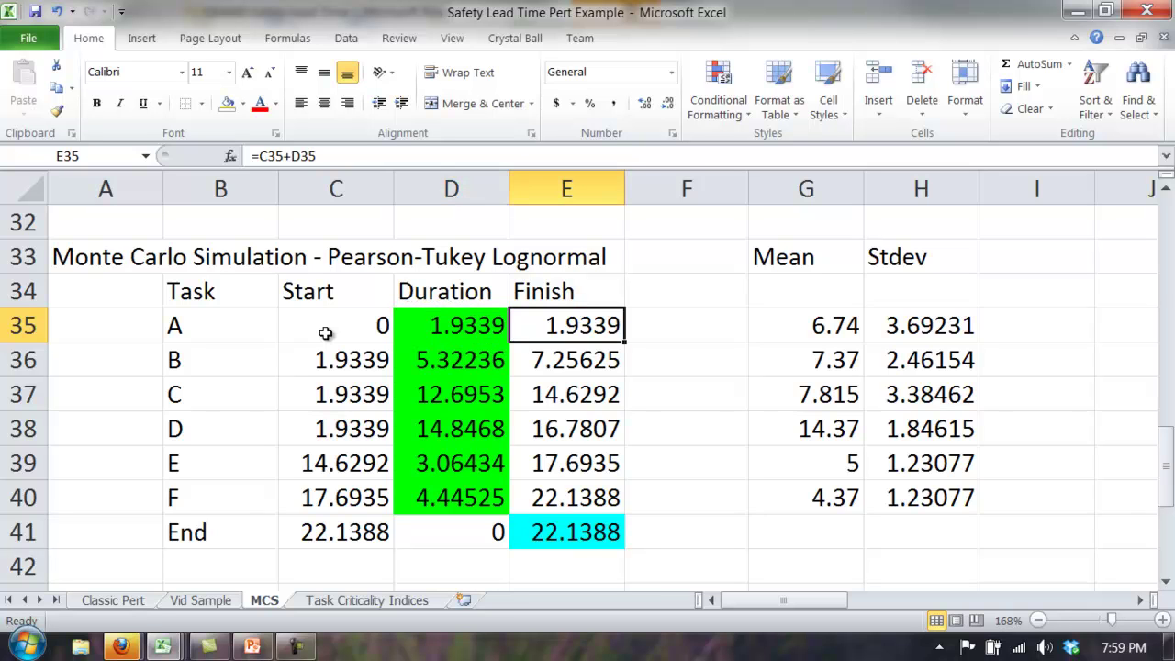
- Trace the start time formulas in column C for tasks B through F and the End milestone
key(Left)
key(Left)
key(Down)
key(Down)
key(Down)
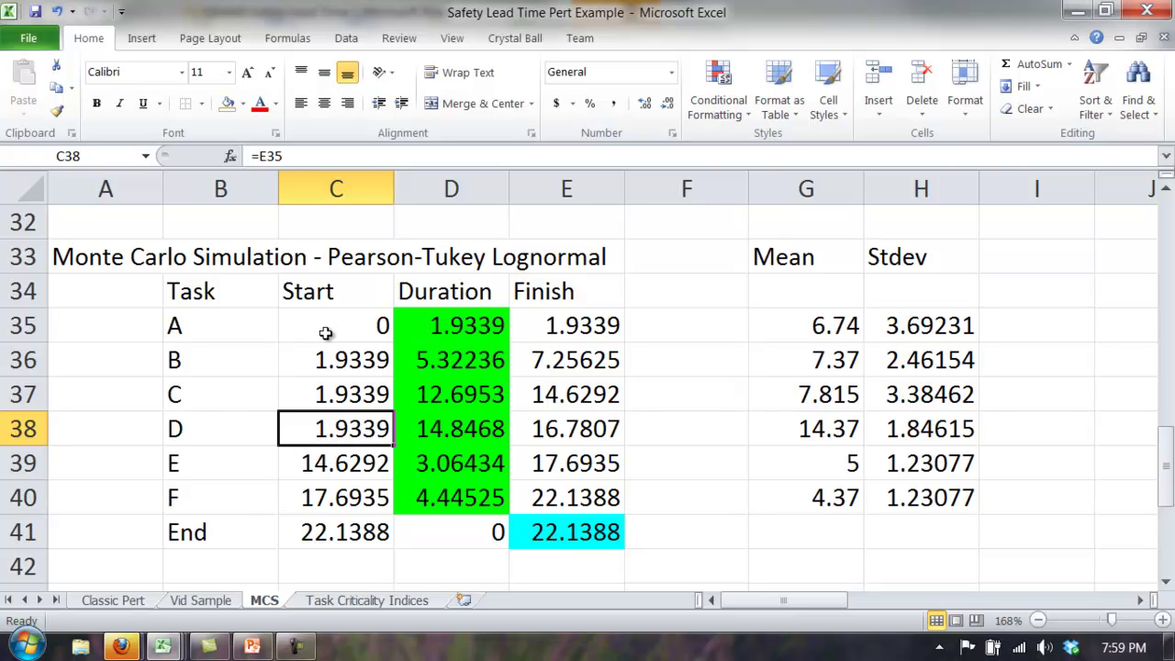
key(Down)
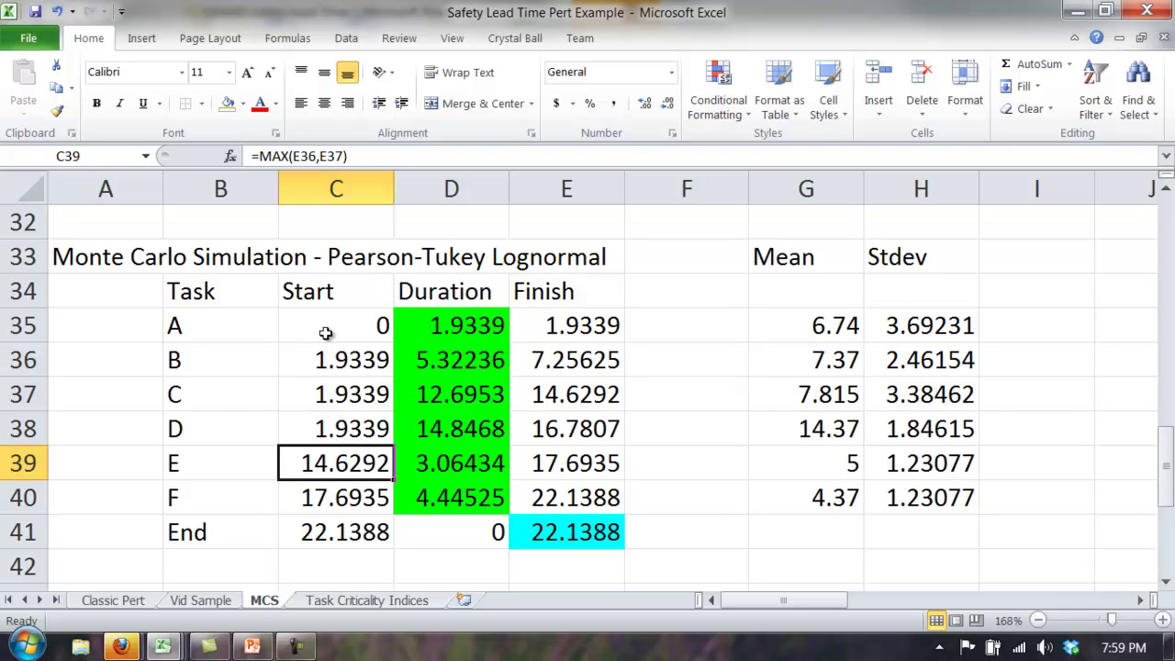
key(Down)
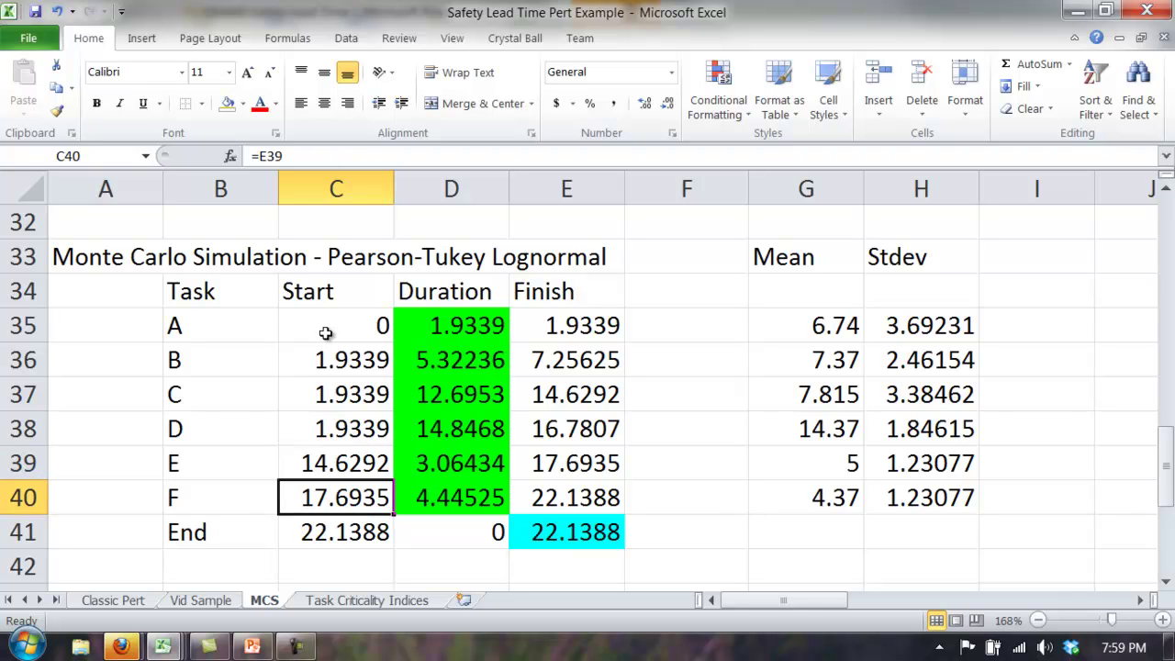
key(Down)
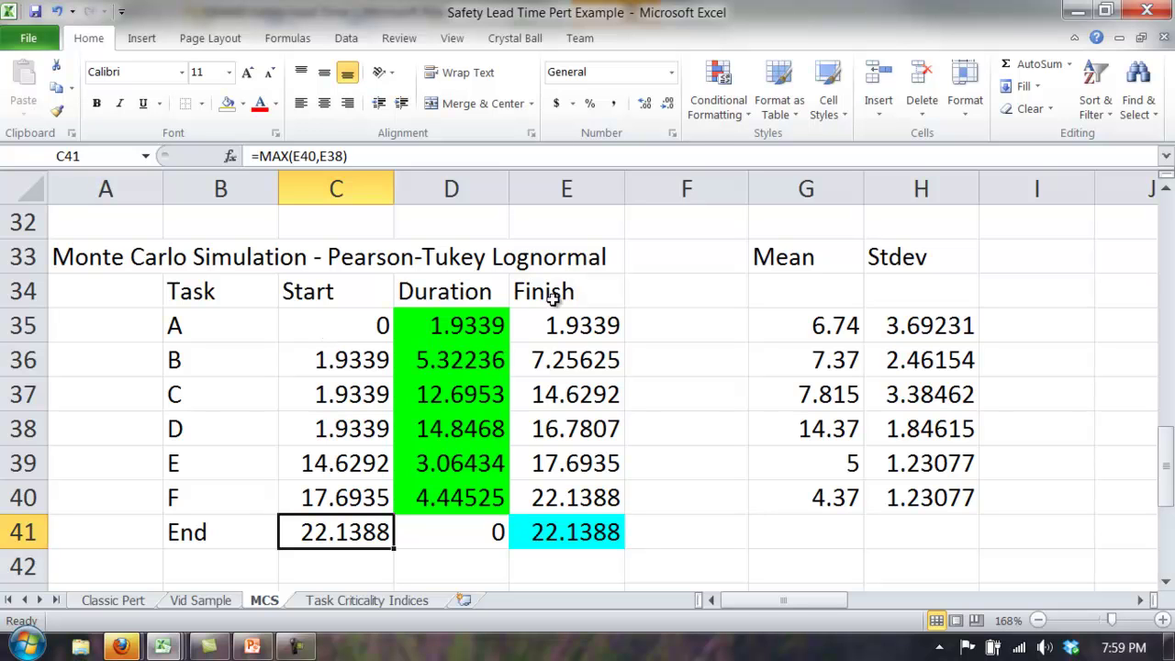
- Reset the Crystal Ball simulation and open the lognormal assumption for task A's duration in D35
click(517, 41)
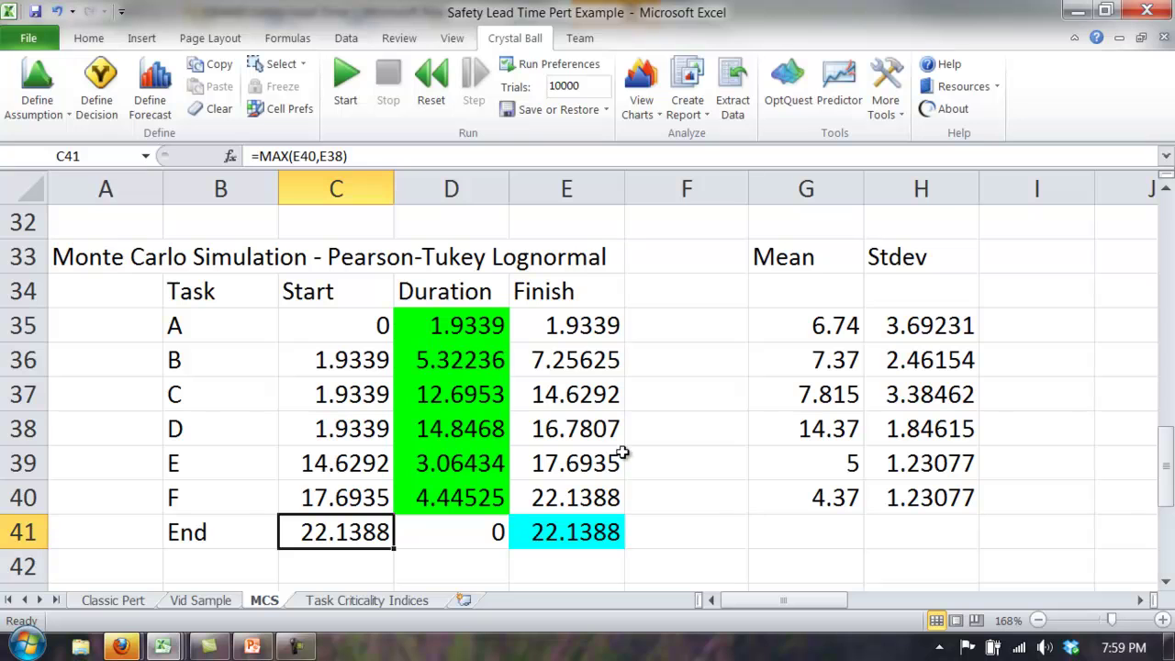
click(578, 528)
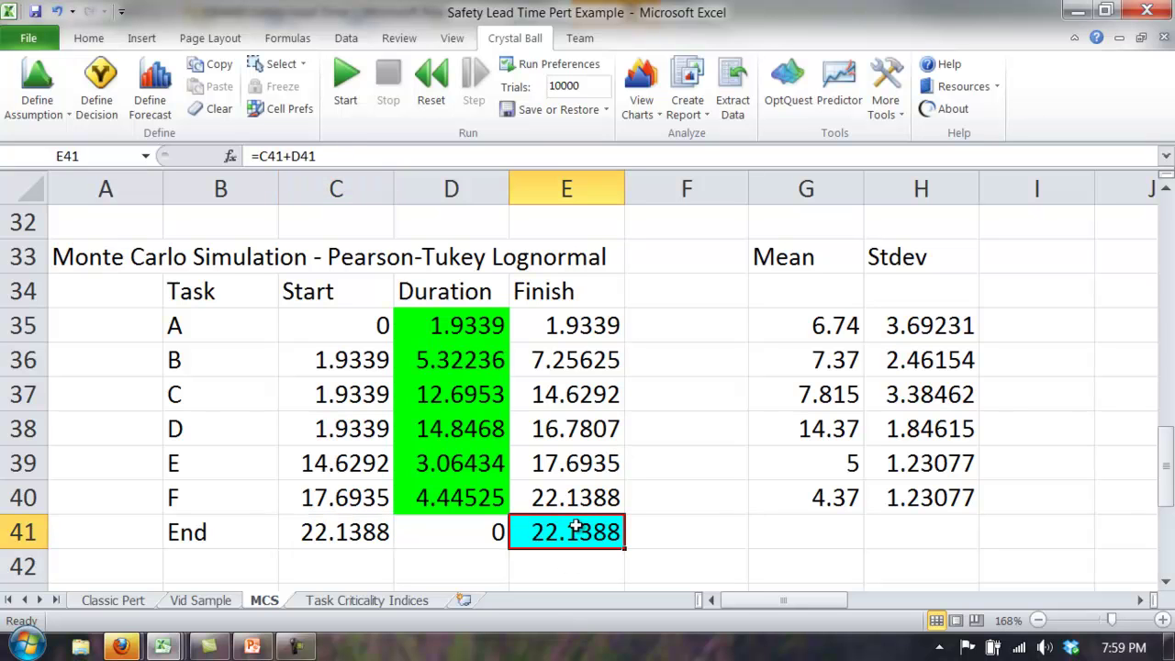
click(475, 324)
click(456, 365)
click(456, 330)
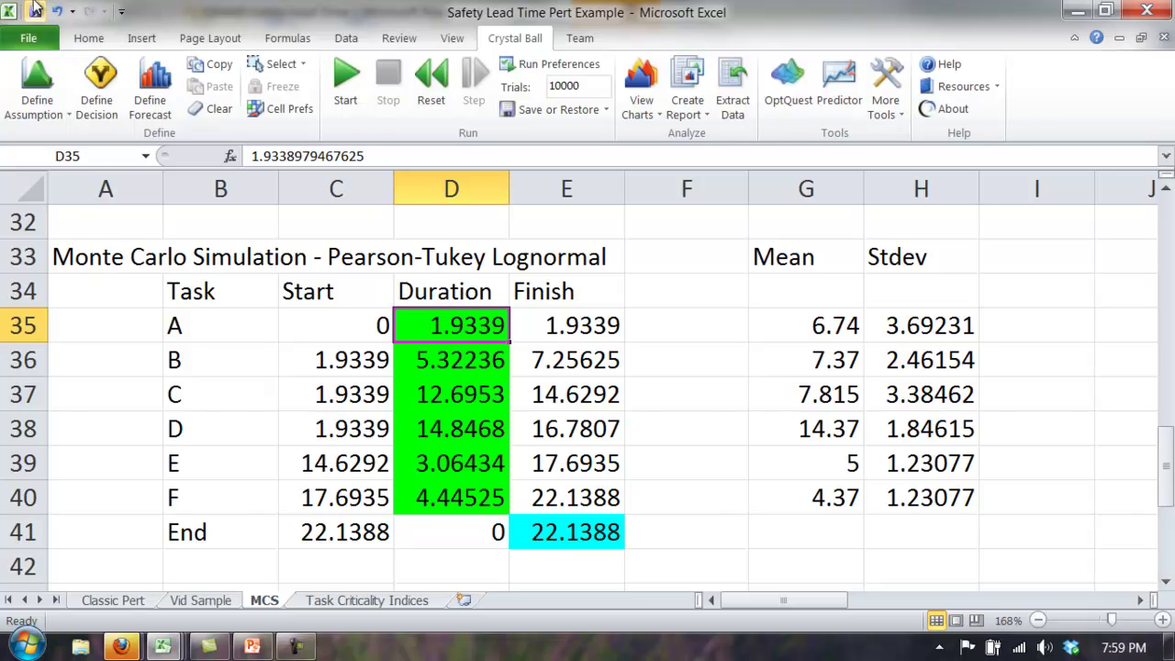
click(37, 83)
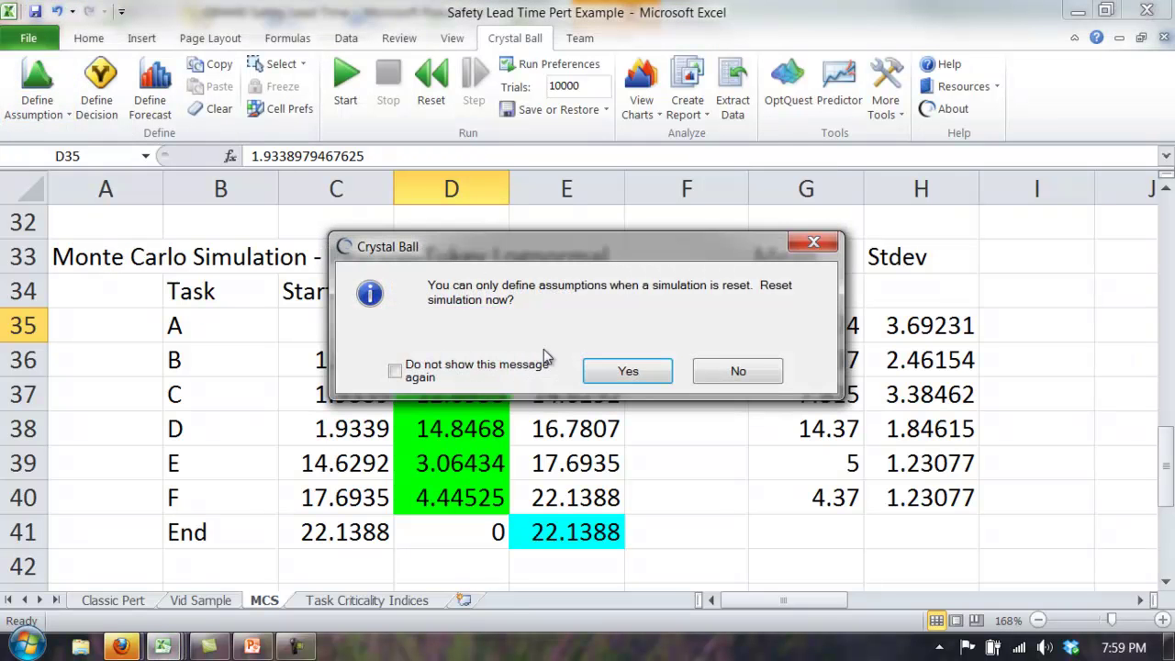
click(624, 369)
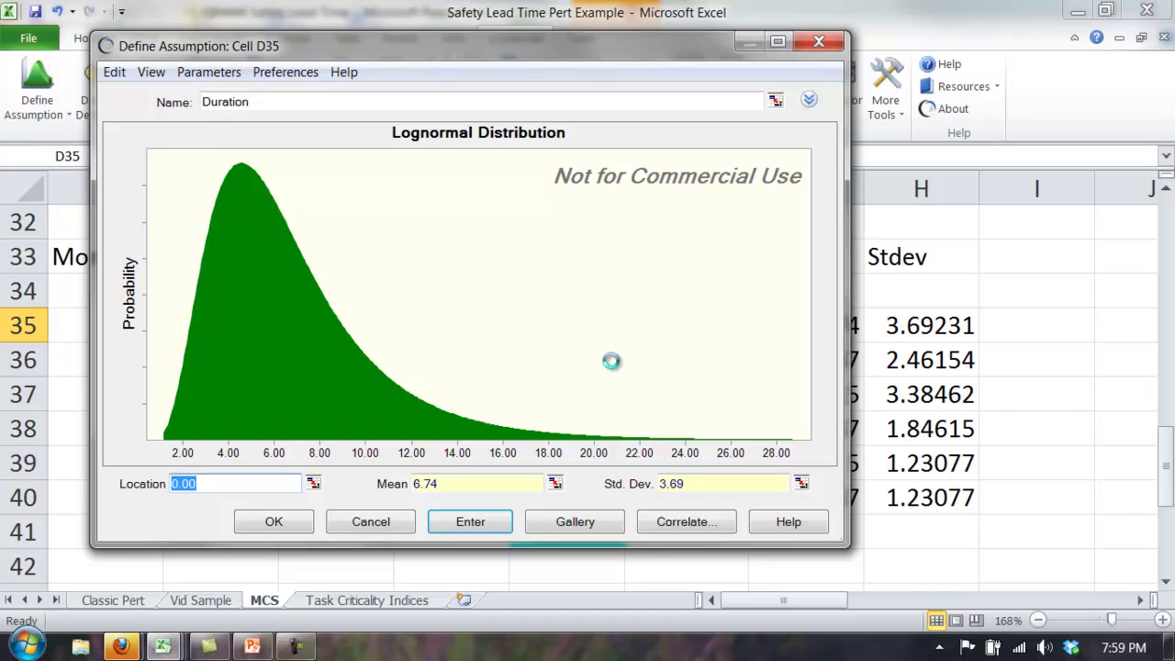
click(482, 484)
text(=G35)
click(708, 483)
text(=H35)
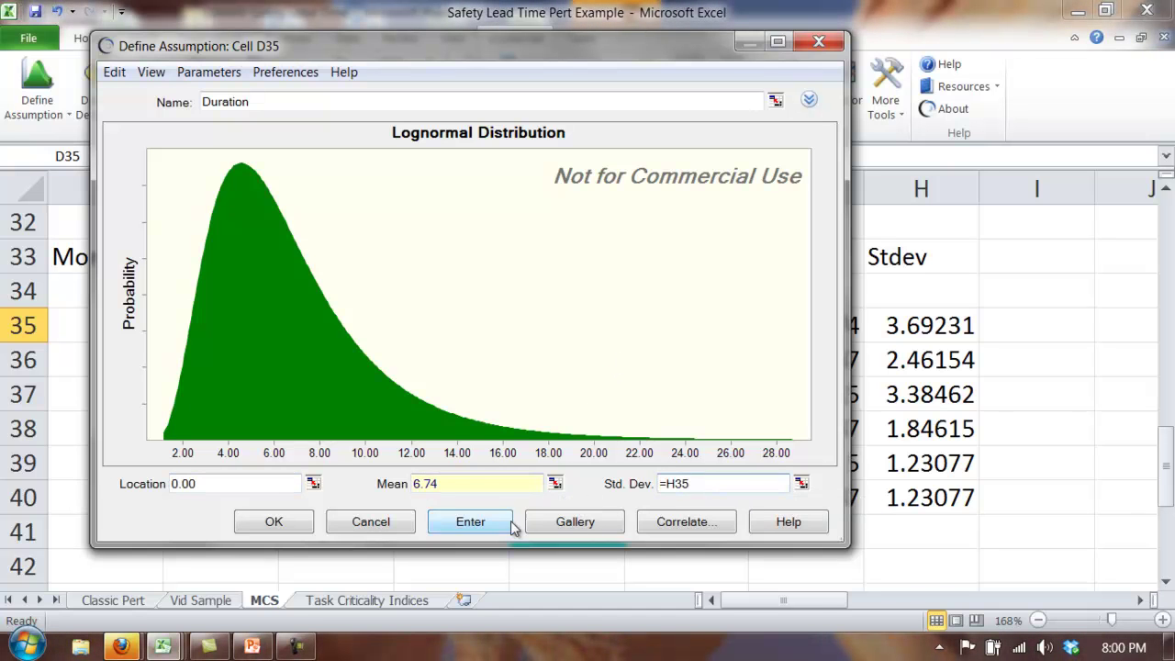
click(373, 524)
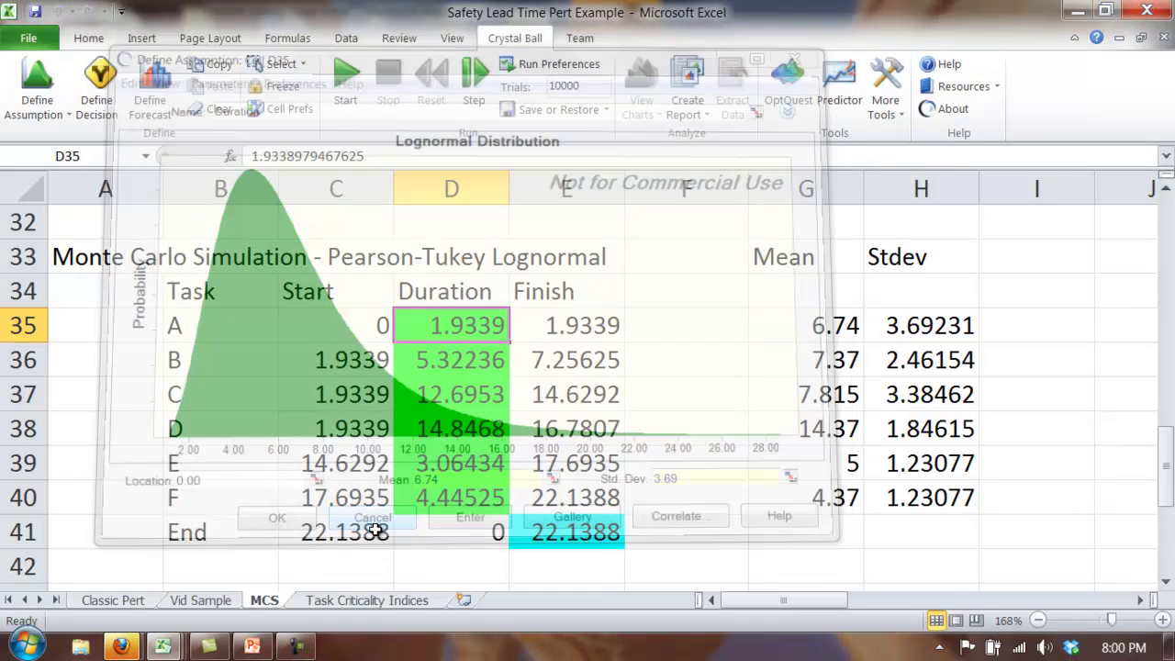
- Reopen the D35 assumption, check the cell references behind its mean and standard deviation, and close it without saving
click(39, 78)
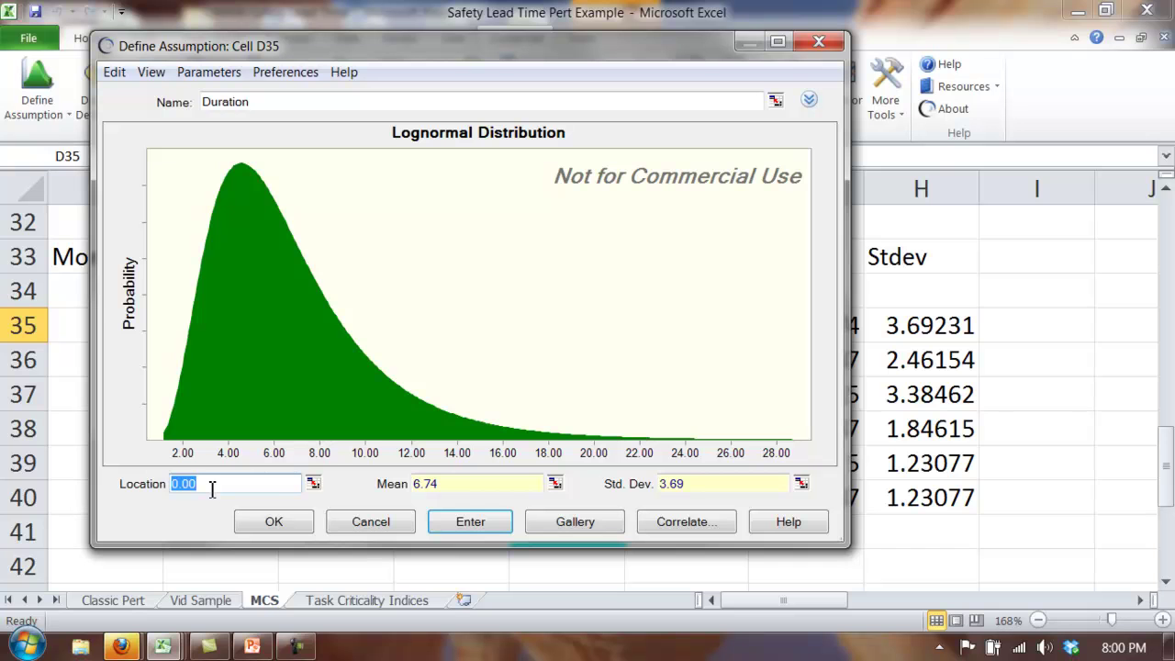
click(554, 482)
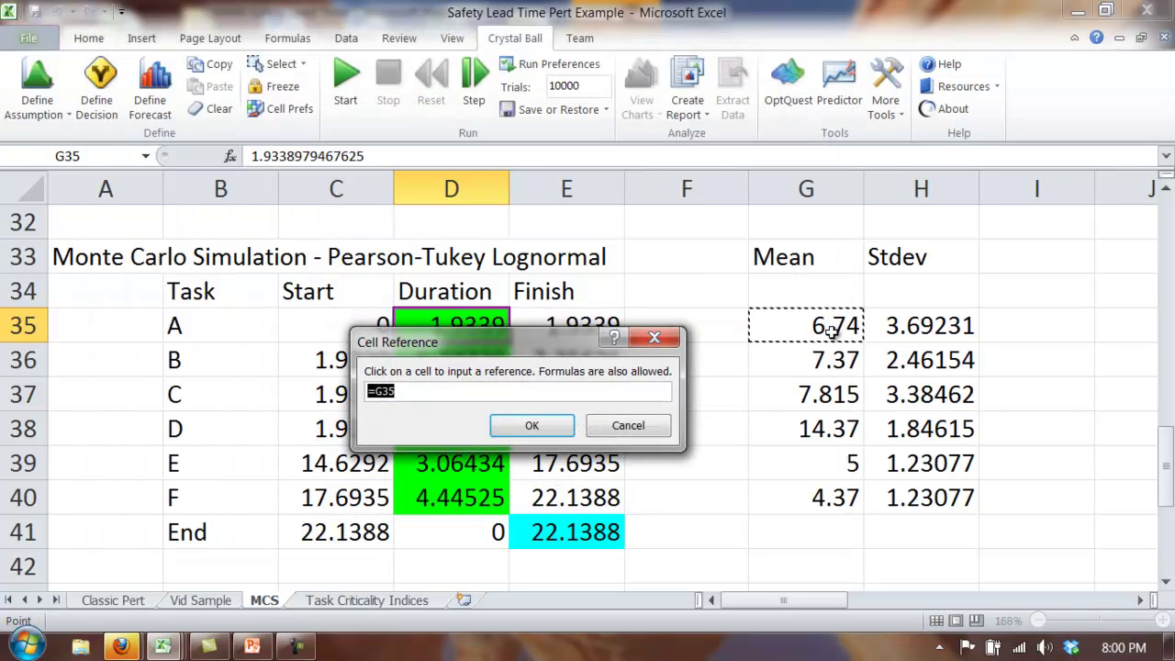
click(532, 427)
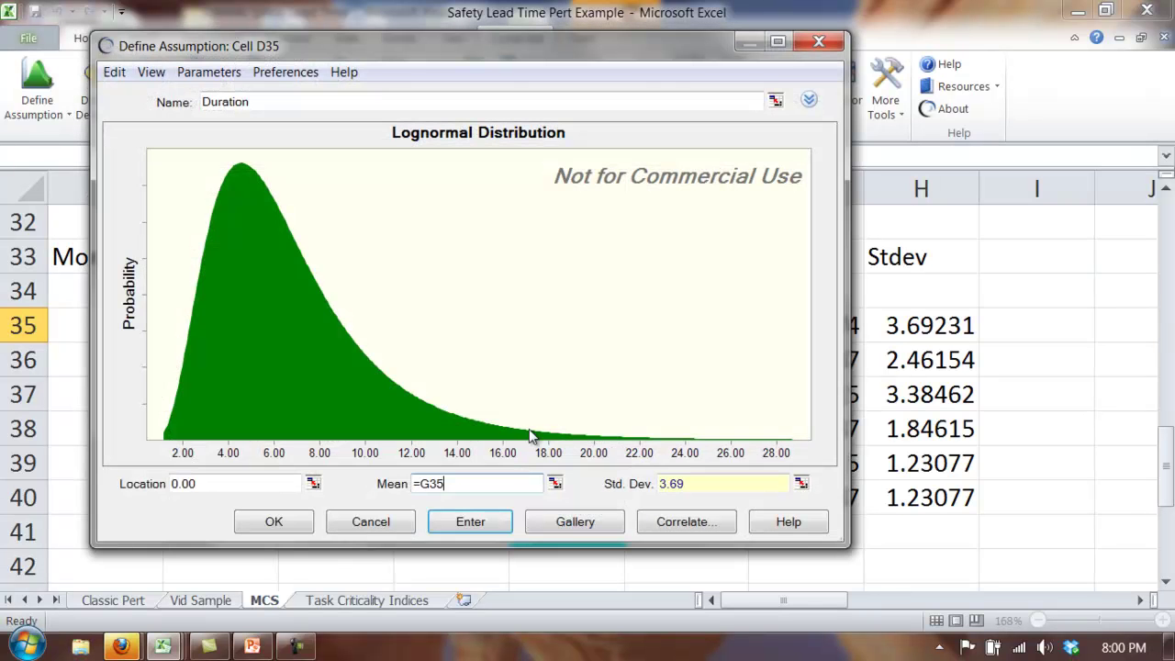
click(802, 483)
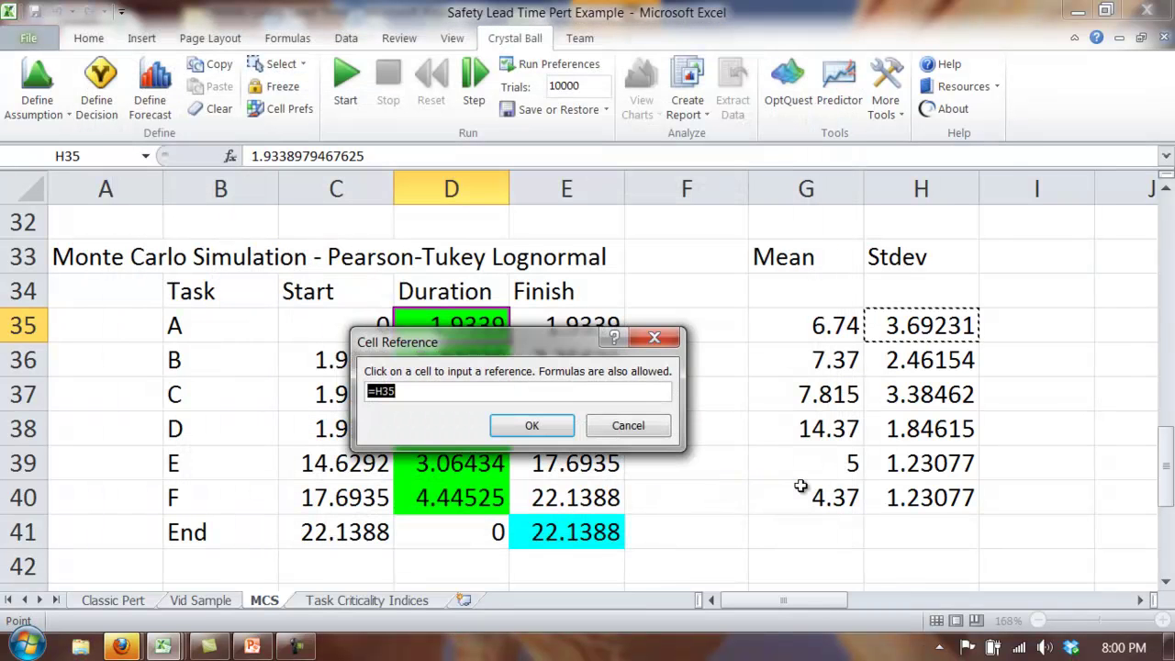
click(534, 428)
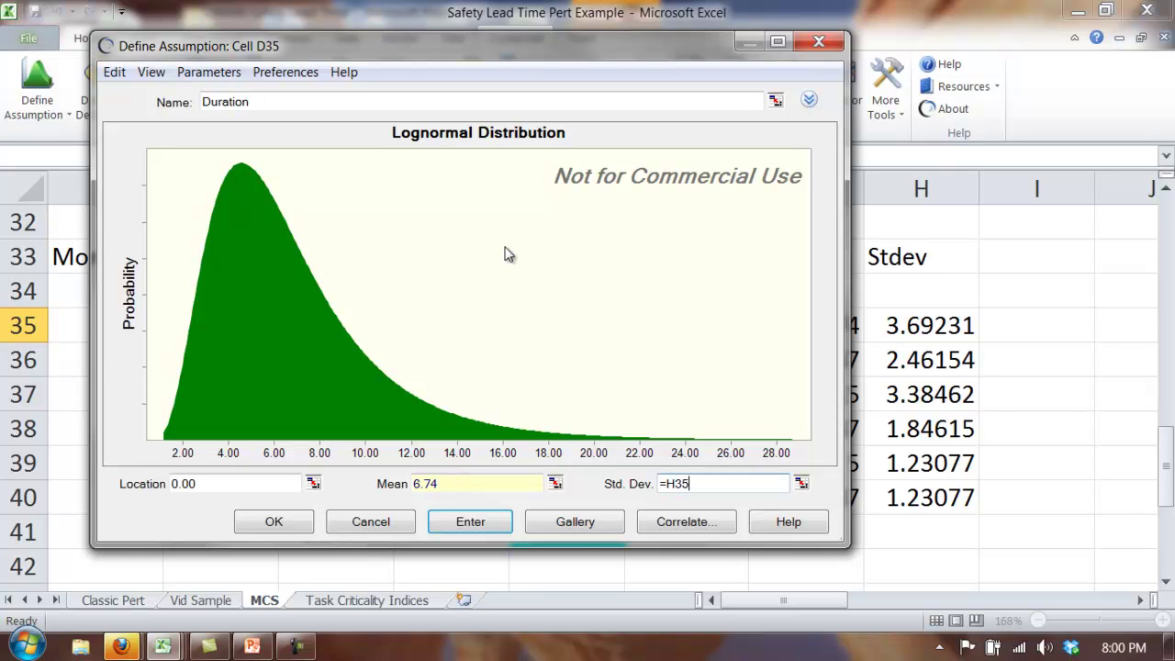
click(386, 530)
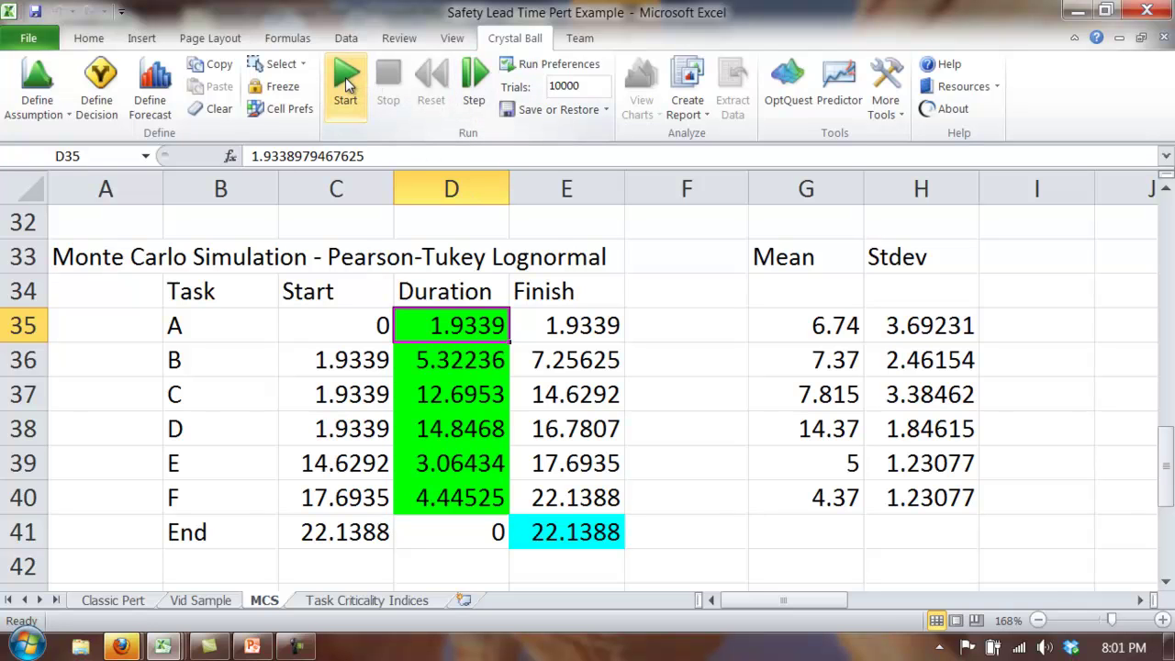
- Review the expected completion and probability of delay on the Classic Pert sheet
click(108, 602)
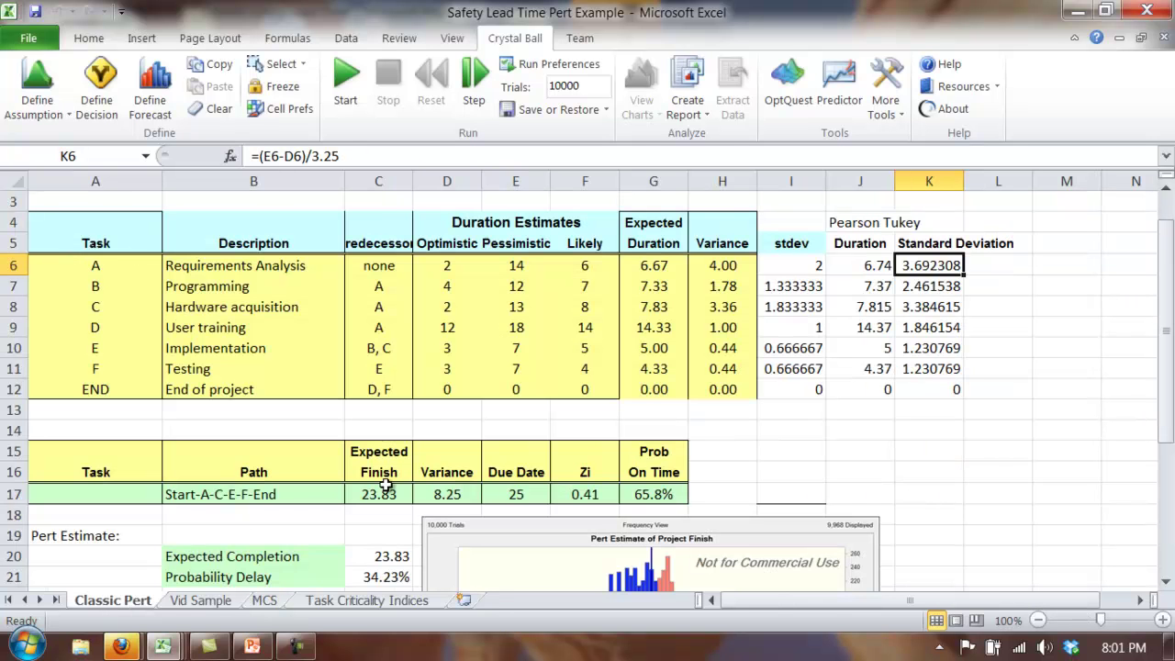
click(1166, 582)
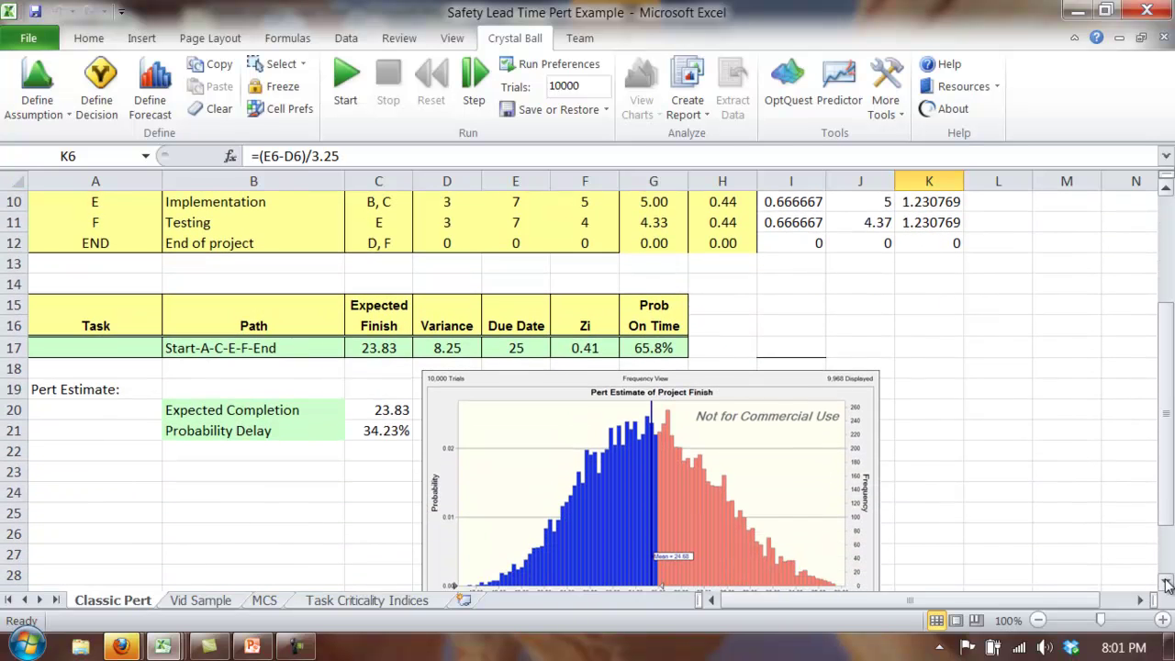
click(393, 432)
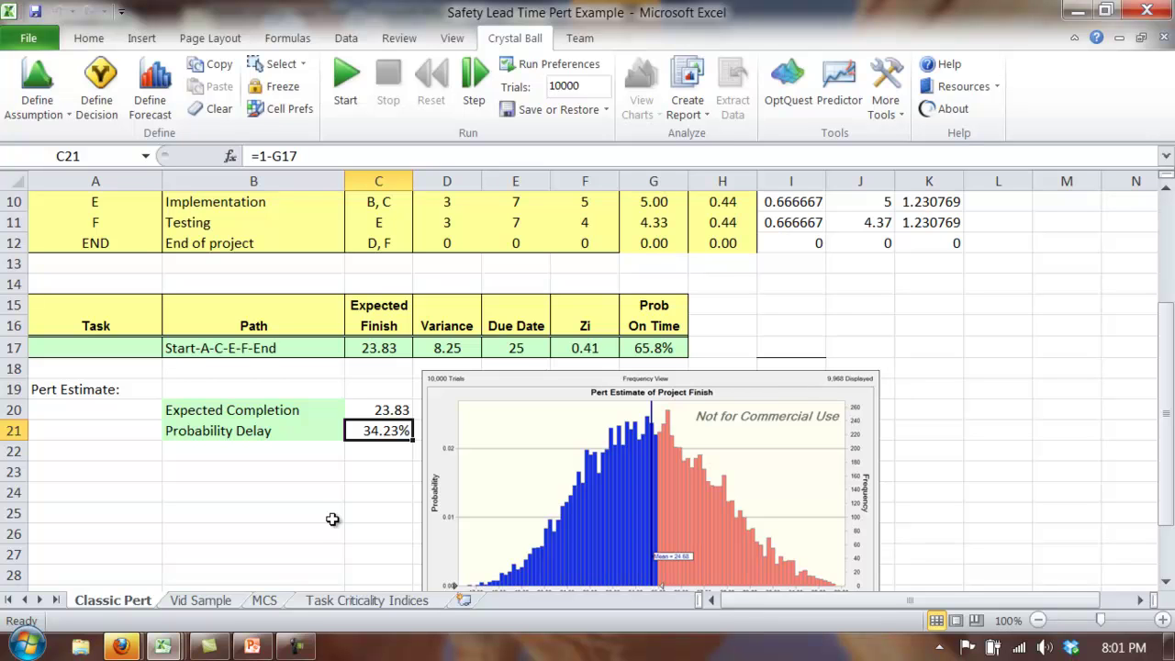
- Run the 10,000-trial simulation from the MCS sheet and examine the Pearson Tukey Lognormal project completion forecast
click(266, 601)
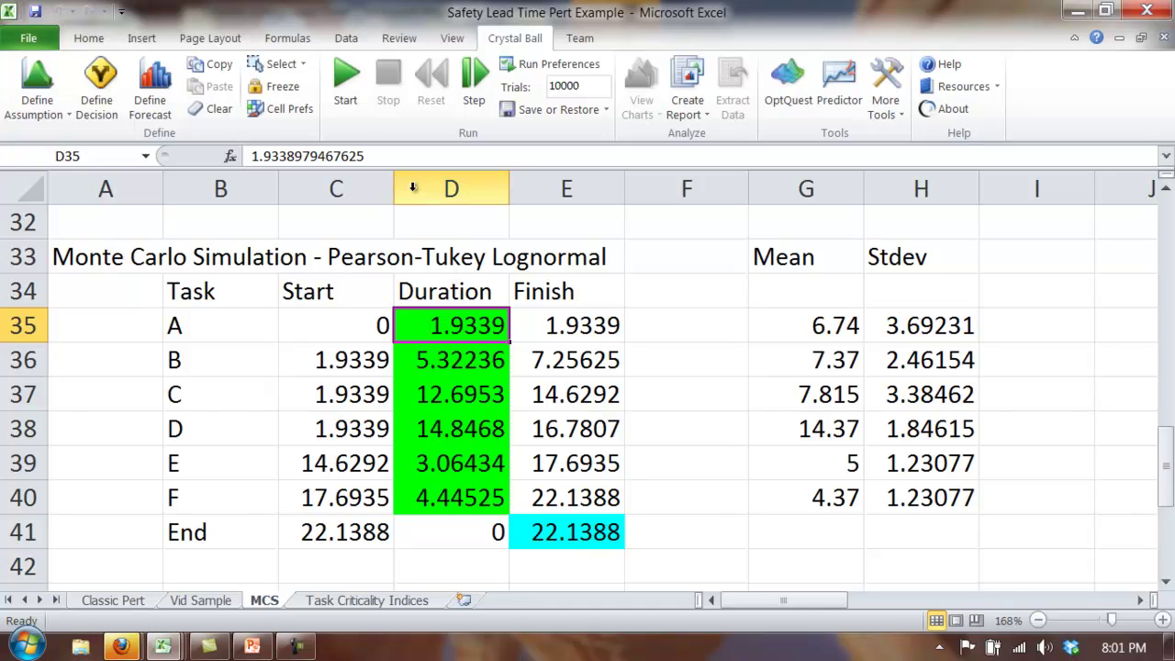
click(346, 91)
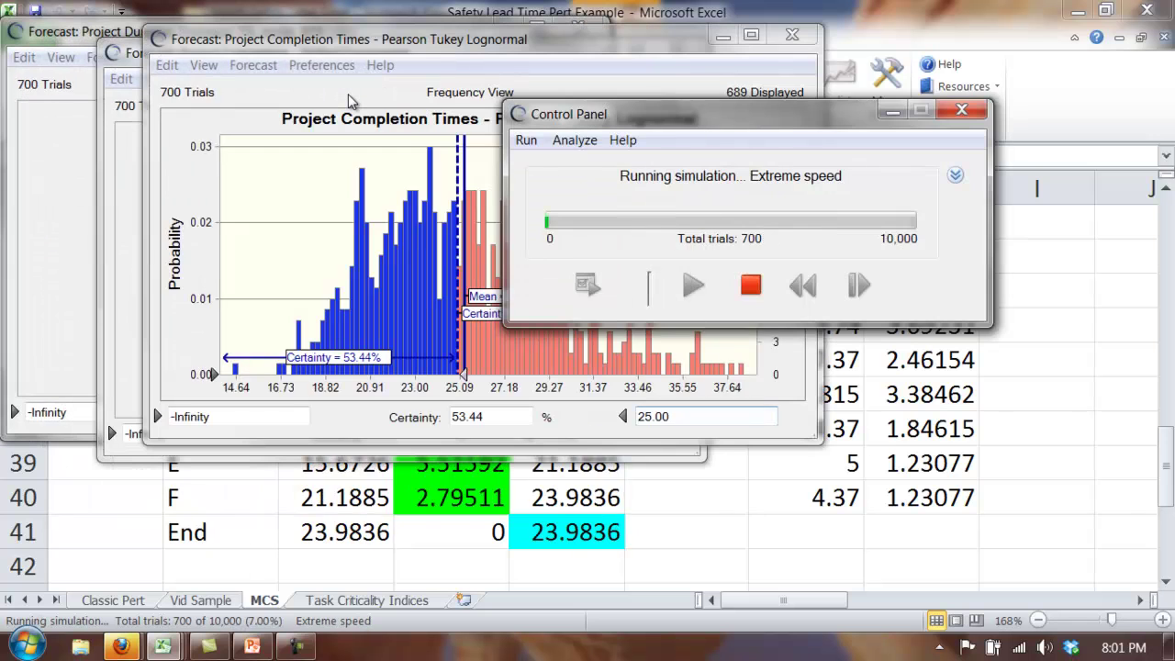
click(422, 47)
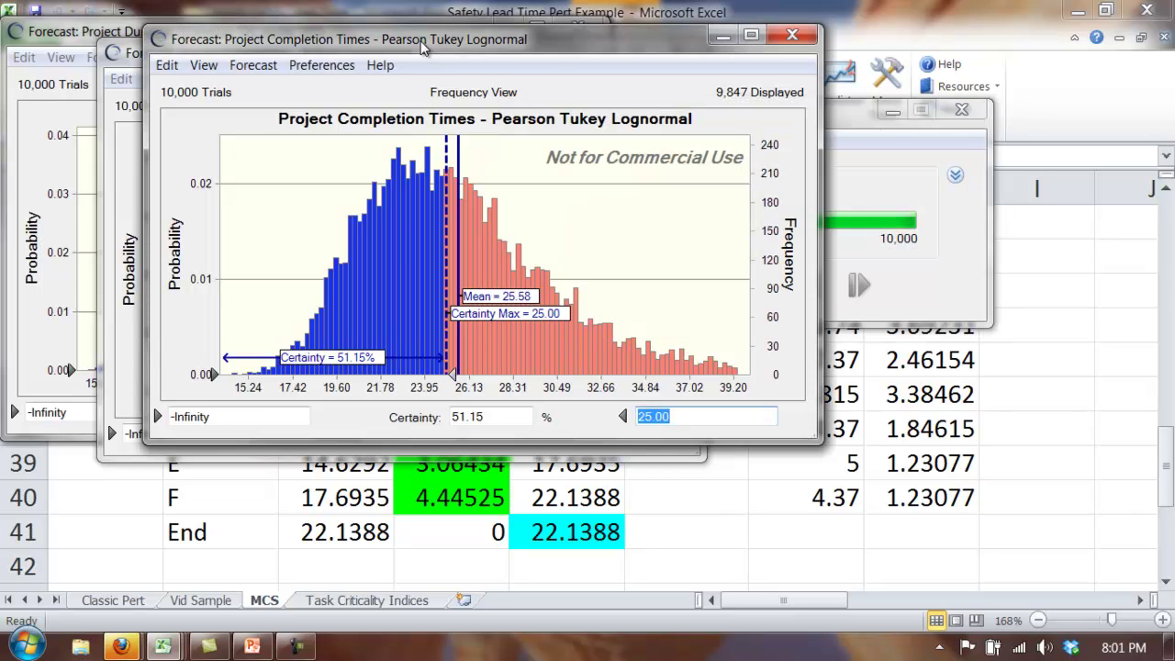